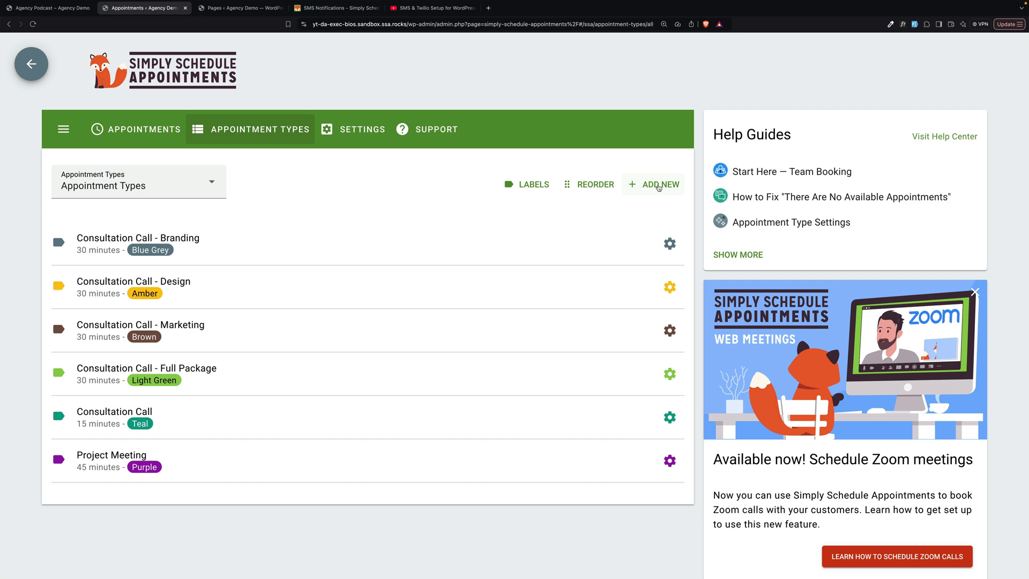
Create a new appointment type named "Podcast Guest Session" and give it the Neon Pink label
{"action": "left_click", "coordinate": [659, 187]}
{"action": "type", "text": "Podcast Guest Session"}
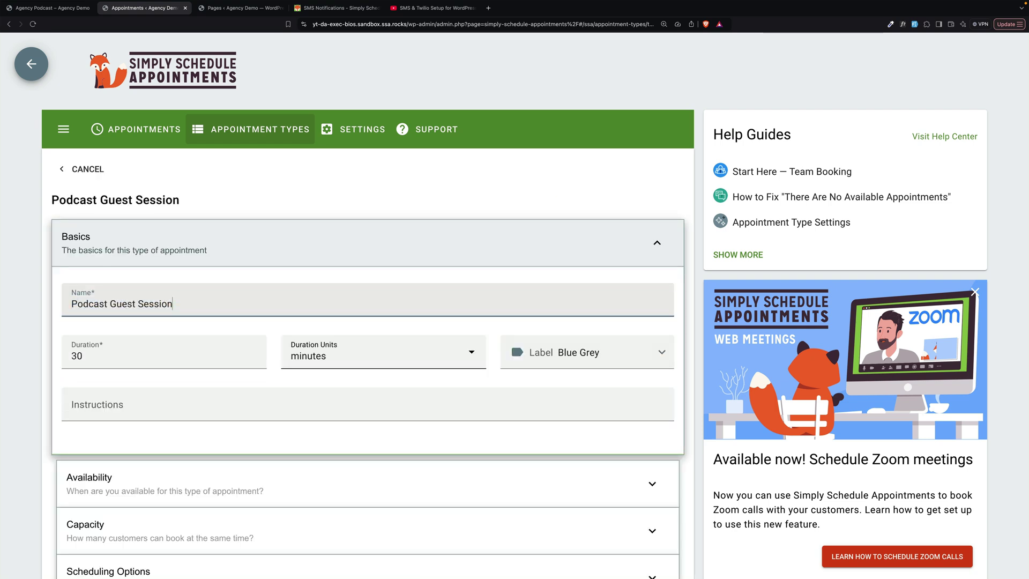
{"action": "left_click", "coordinate": [583, 354]}
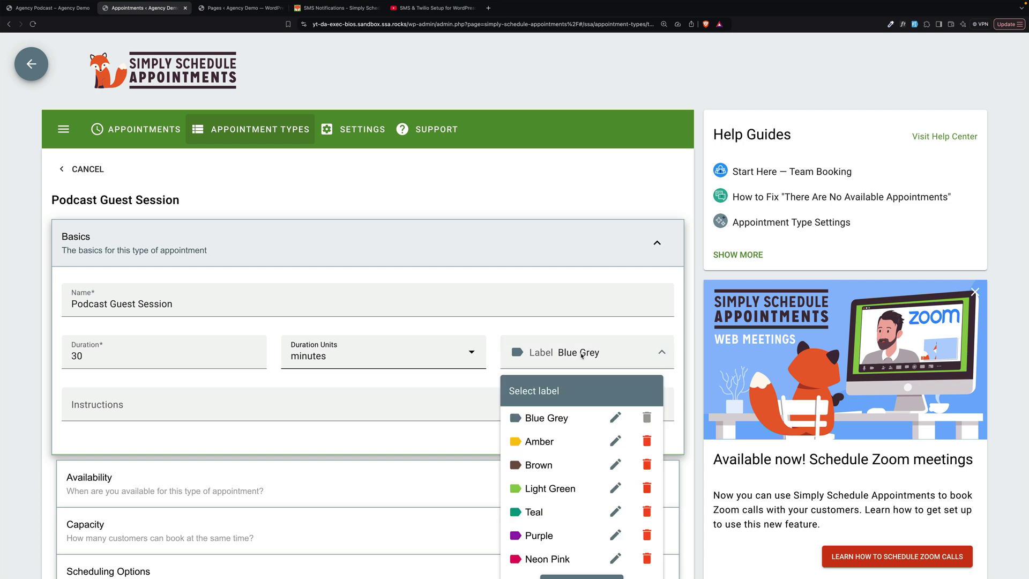
{"action": "left_click", "coordinate": [548, 559]}
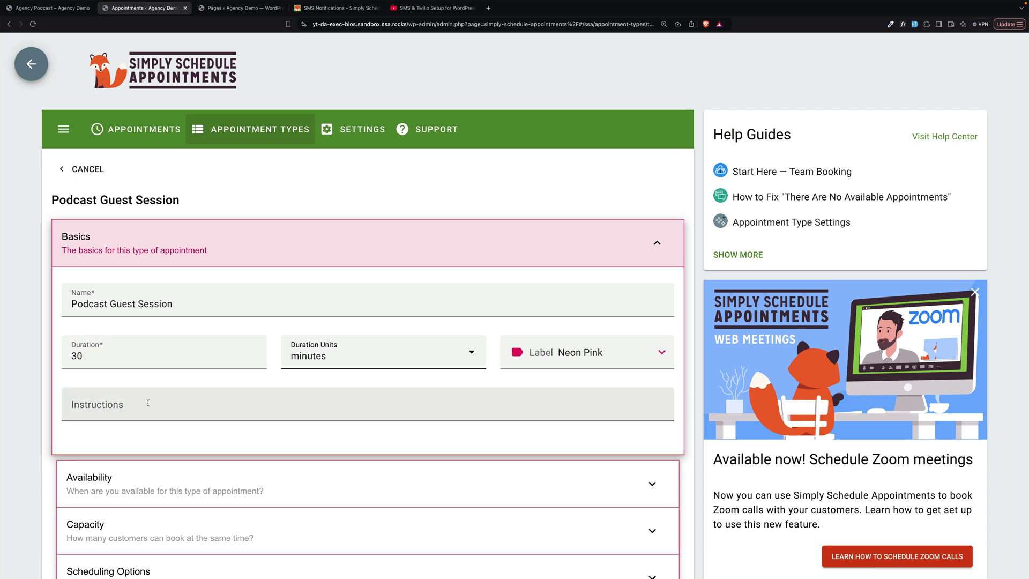
Clear the default weekday availability and make only the Tuesday and Thursday 2:00 pm half-hour slots available
{"action": "scroll", "coordinate": [149, 402], "scroll_direction": "down", "scroll_amount": 3}
{"action": "scroll", "coordinate": [323, 305], "scroll_direction": "down", "scroll_amount": 2}
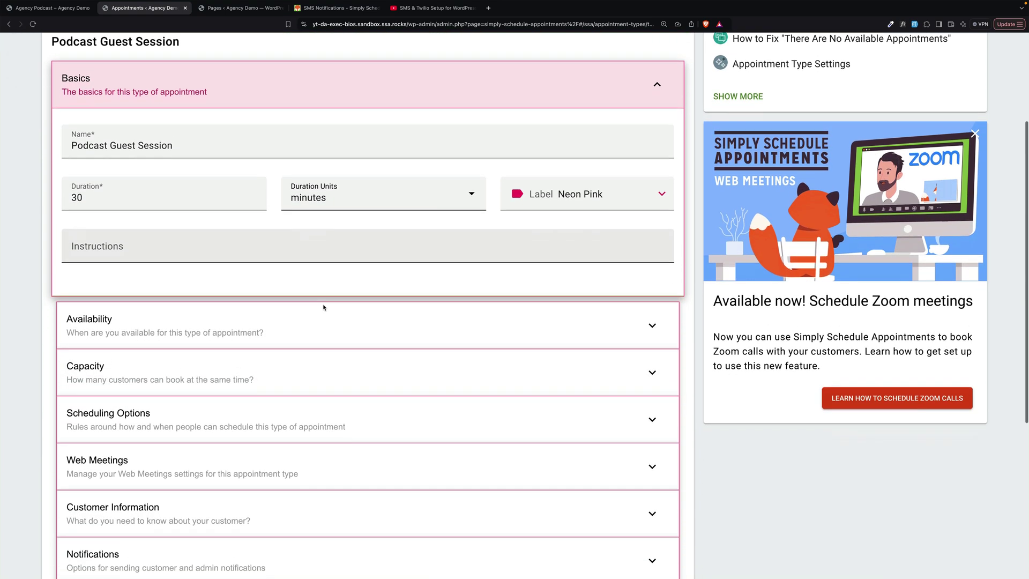
{"action": "left_click", "coordinate": [317, 295]}
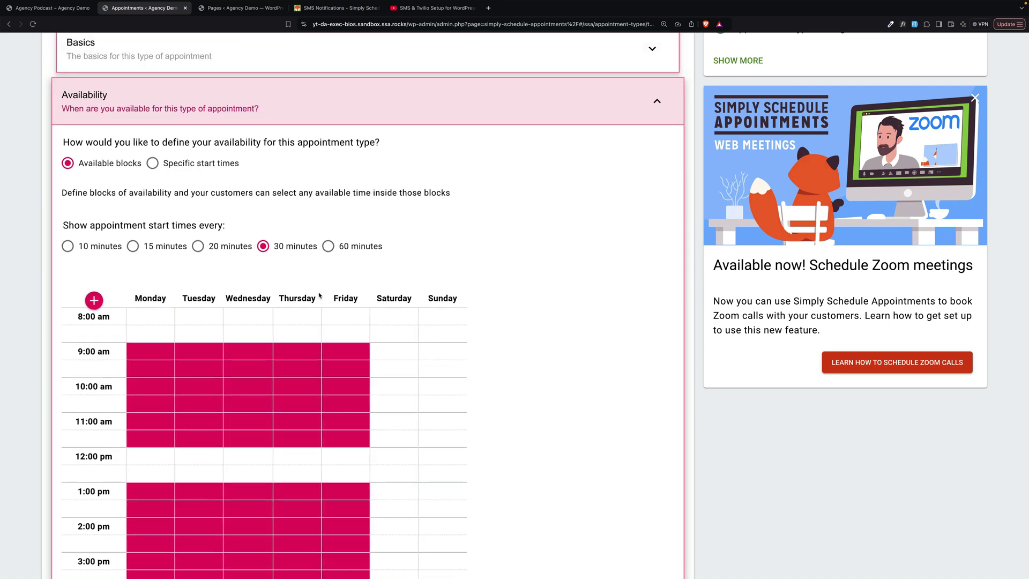
{"action": "scroll", "coordinate": [320, 295], "scroll_direction": "down", "scroll_amount": 2}
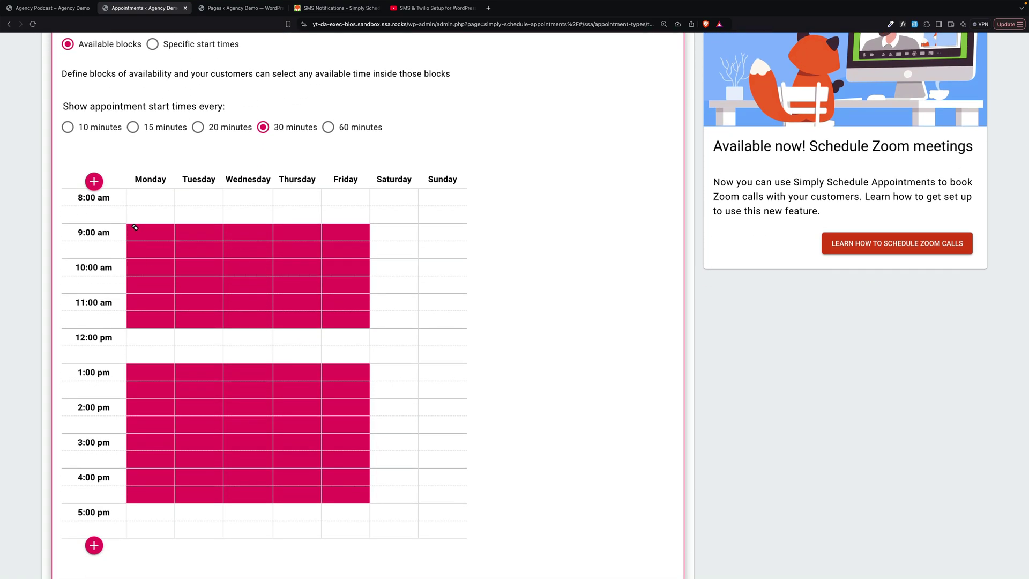
{"action": "left_click_drag", "start_coordinate": [135, 227], "coordinate": [356, 490]}
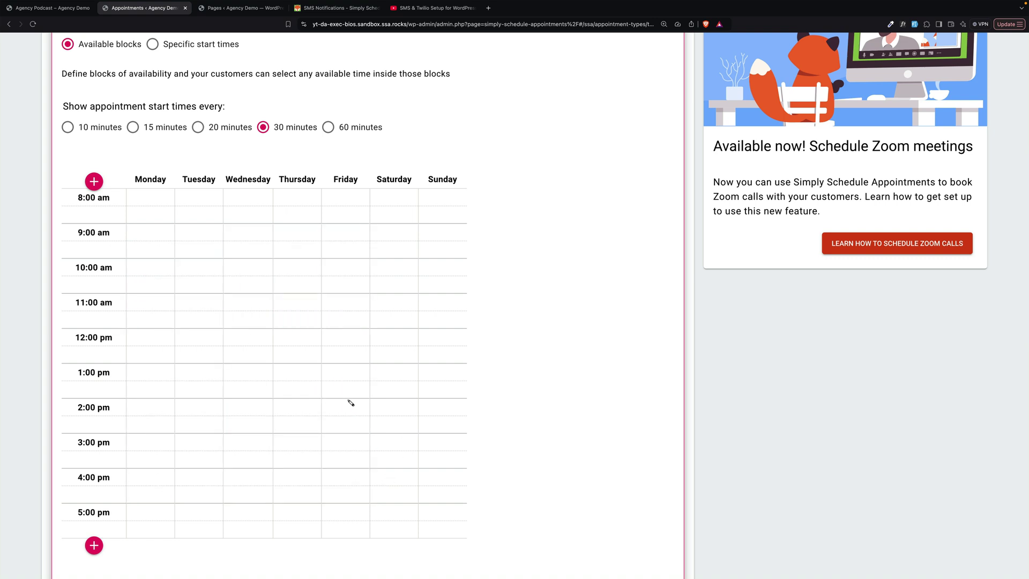
{"action": "left_click", "coordinate": [206, 409]}
{"action": "left_click", "coordinate": [308, 411]}
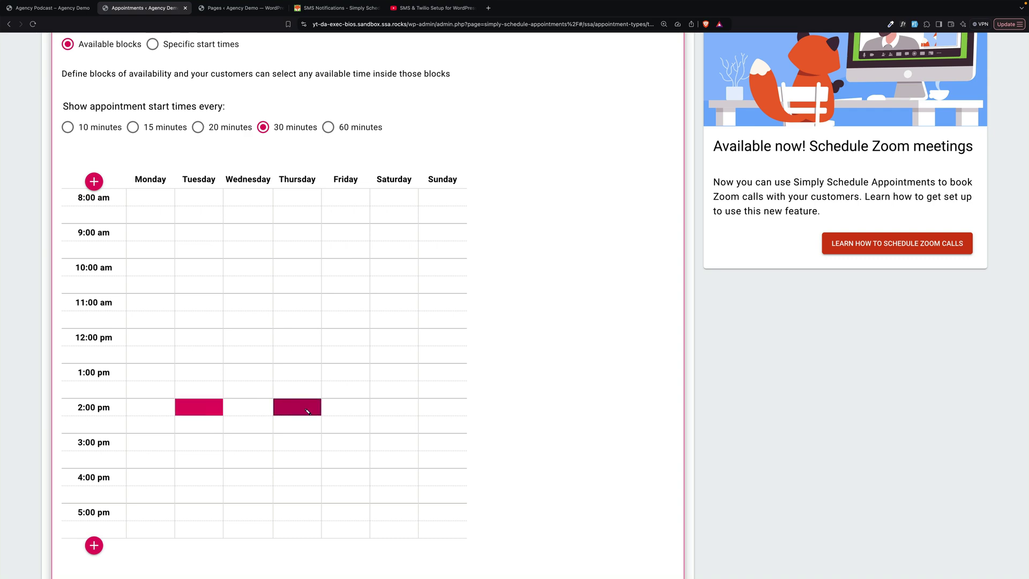
{"action": "scroll", "coordinate": [336, 268], "scroll_direction": "down", "scroll_amount": 3}
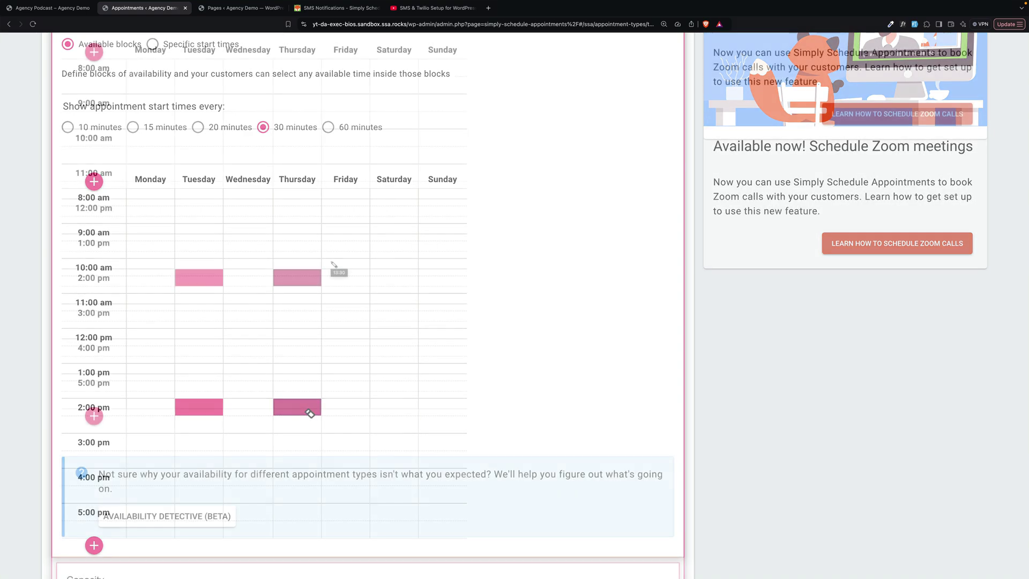
{"action": "scroll", "coordinate": [334, 265], "scroll_direction": "up", "scroll_amount": 7}
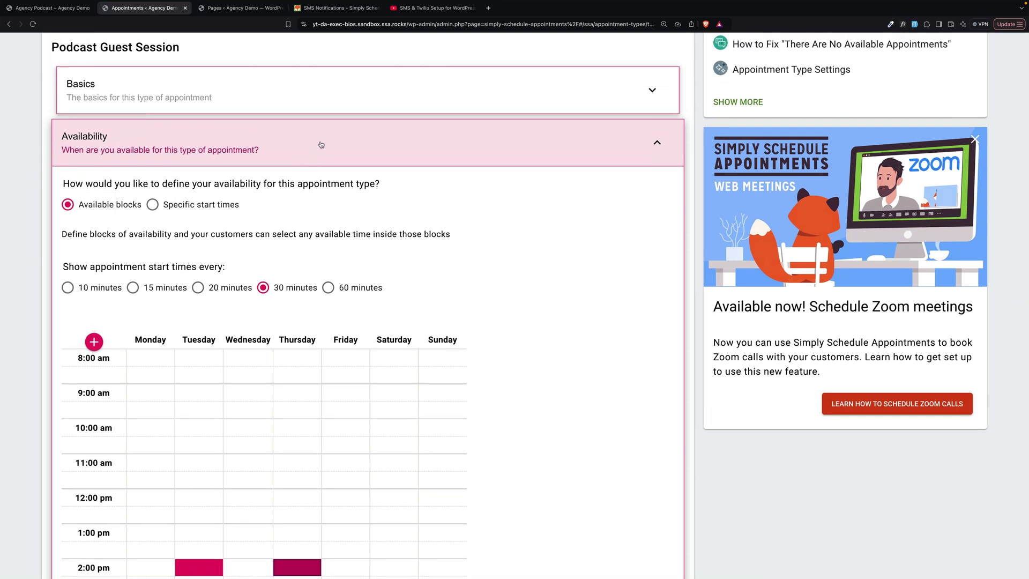
{"action": "left_click", "coordinate": [321, 145]}
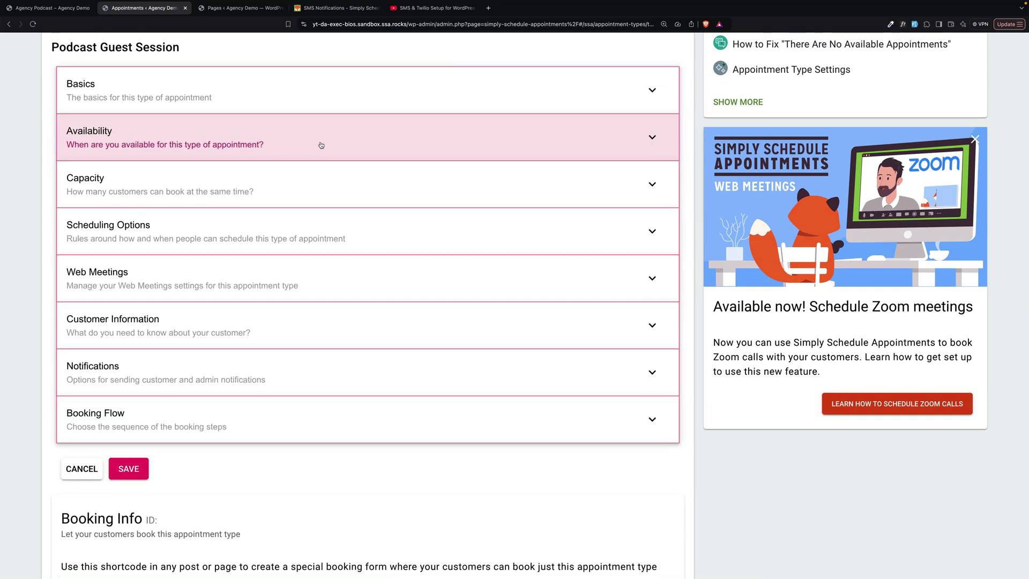
Check the capacity settings and set the minimum booking notice to 7 days in the scheduling options
{"action": "left_click", "coordinate": [309, 186]}
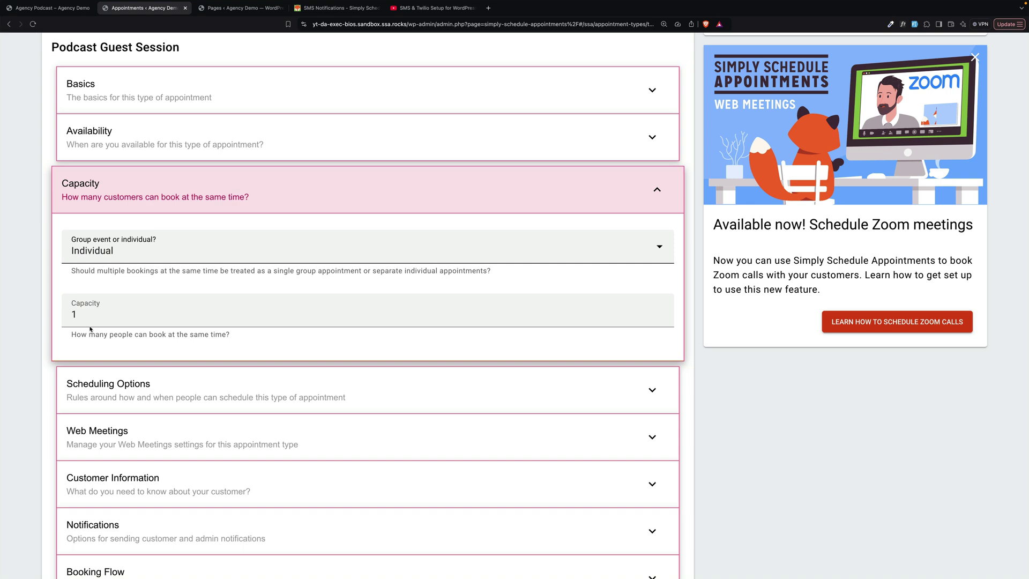
{"action": "left_click", "coordinate": [341, 183]}
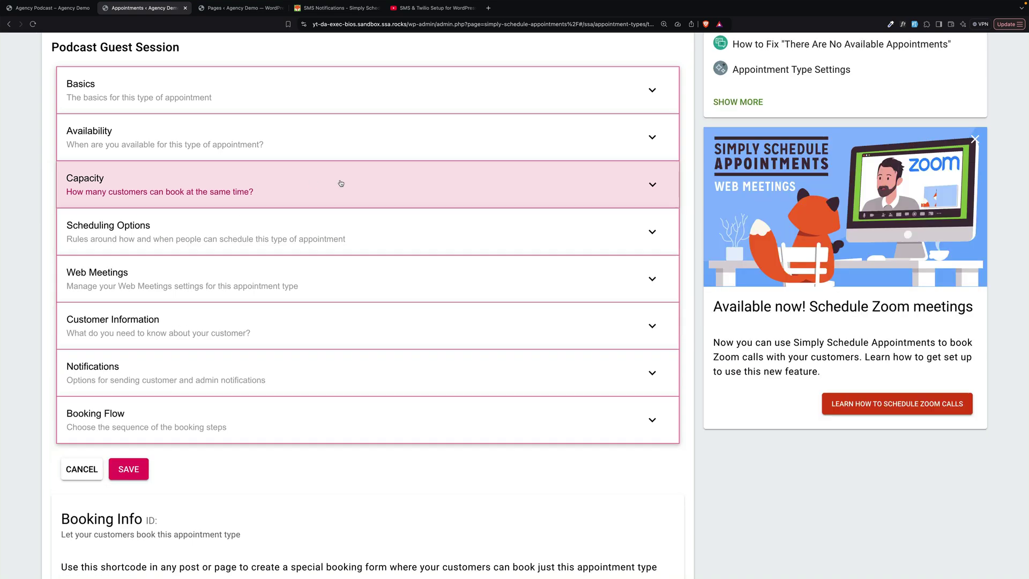
{"action": "left_click", "coordinate": [326, 229]}
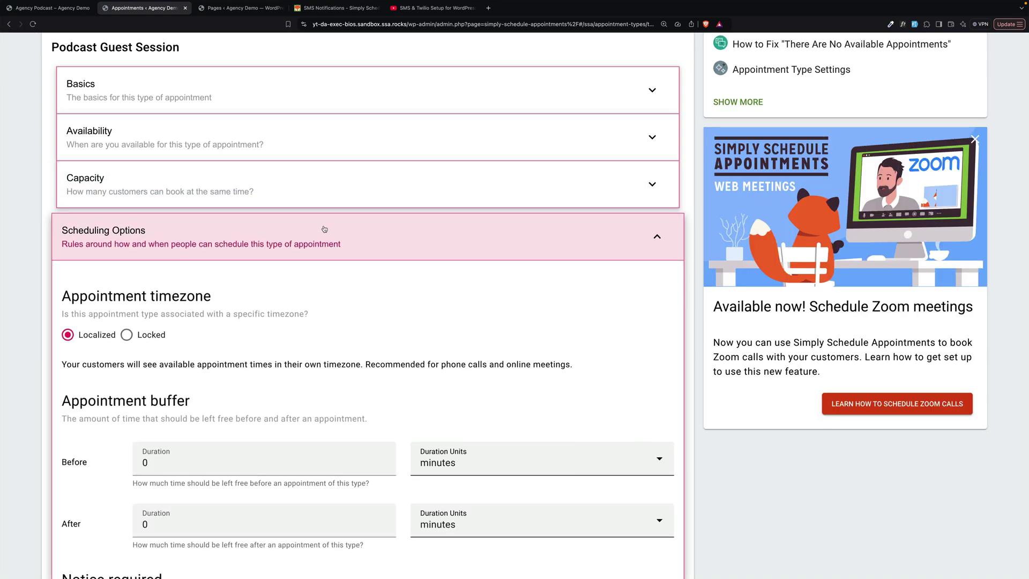
{"action": "scroll", "coordinate": [324, 229], "scroll_direction": "down", "scroll_amount": 3}
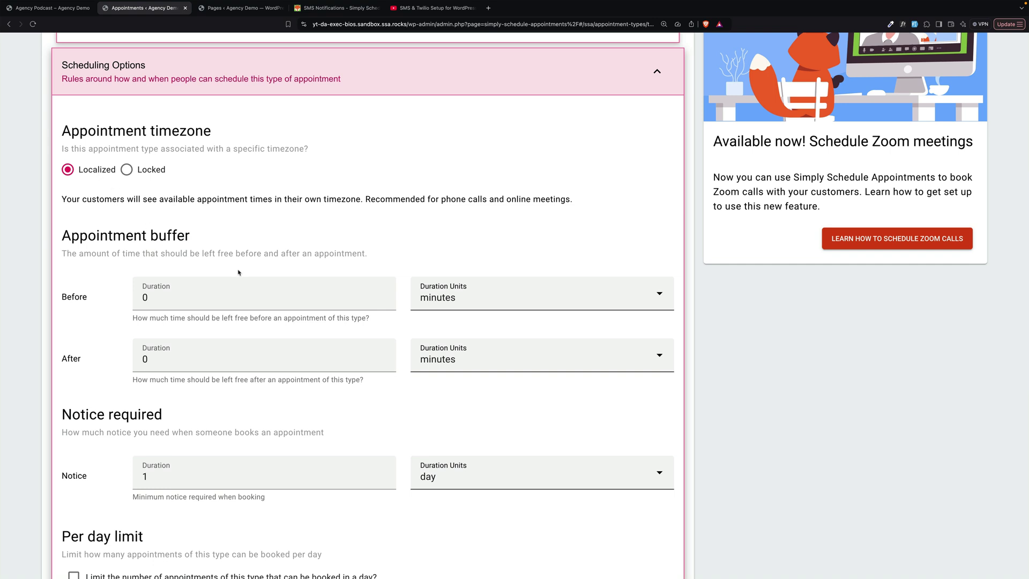
{"action": "scroll", "coordinate": [238, 273], "scroll_direction": "down", "scroll_amount": 3}
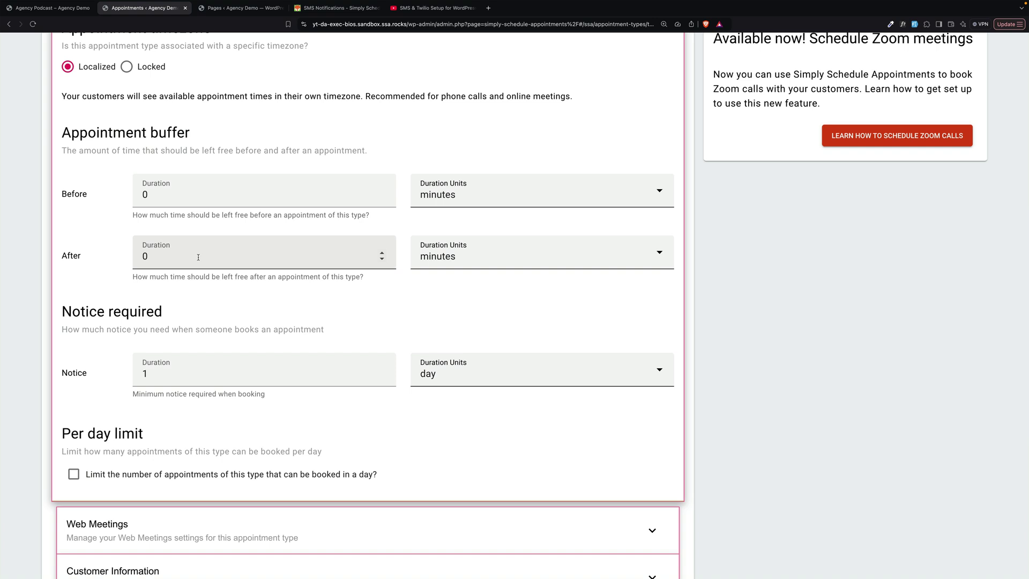
{"action": "scroll", "coordinate": [198, 258], "scroll_direction": "down", "scroll_amount": 3}
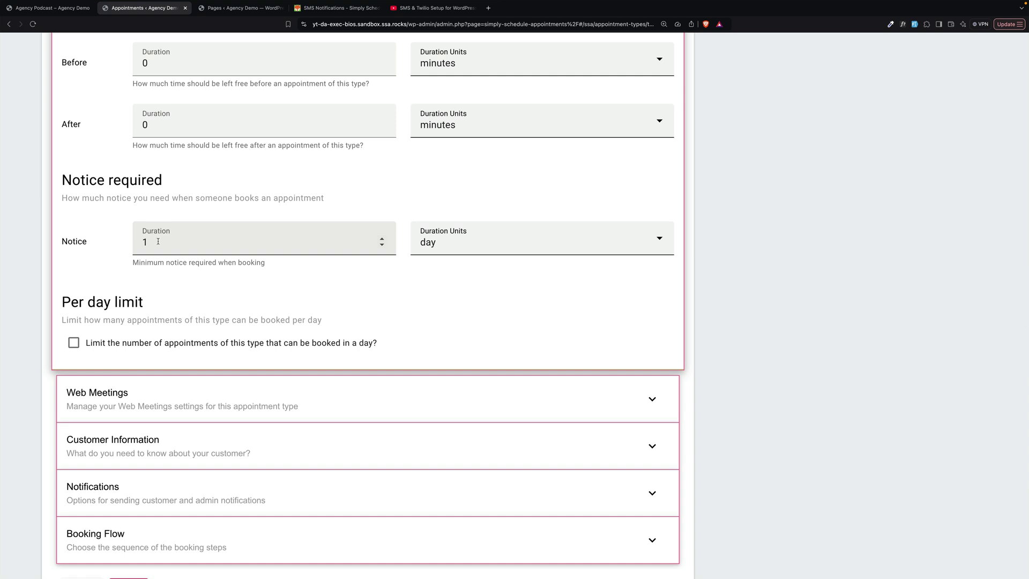
{"action": "left_click", "coordinate": [158, 242]}
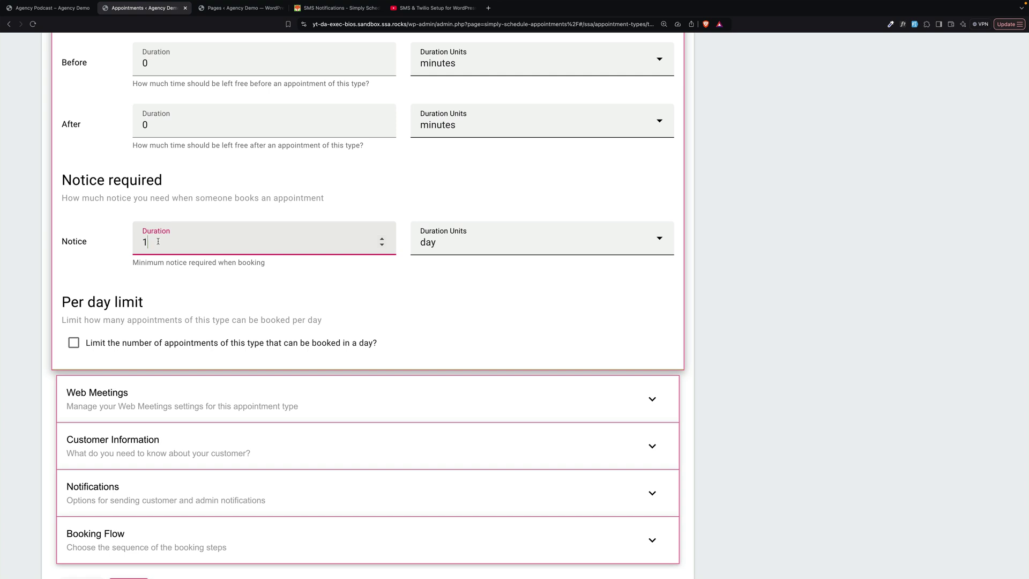
{"action": "key", "text": "BackSpace"}
{"action": "type", "text": "7"}
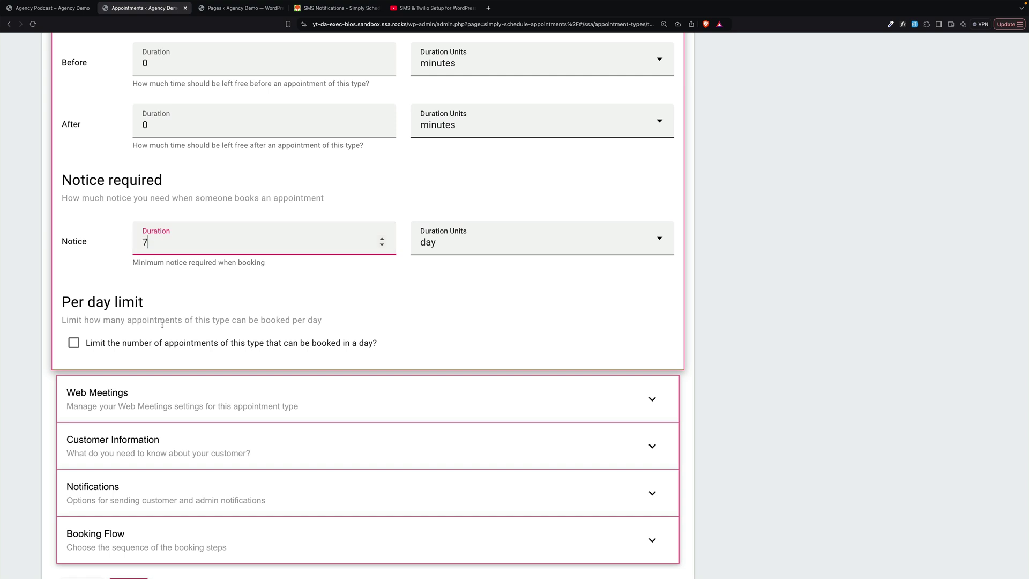
{"action": "left_click", "coordinate": [154, 342]}
{"action": "left_click", "coordinate": [111, 390]}
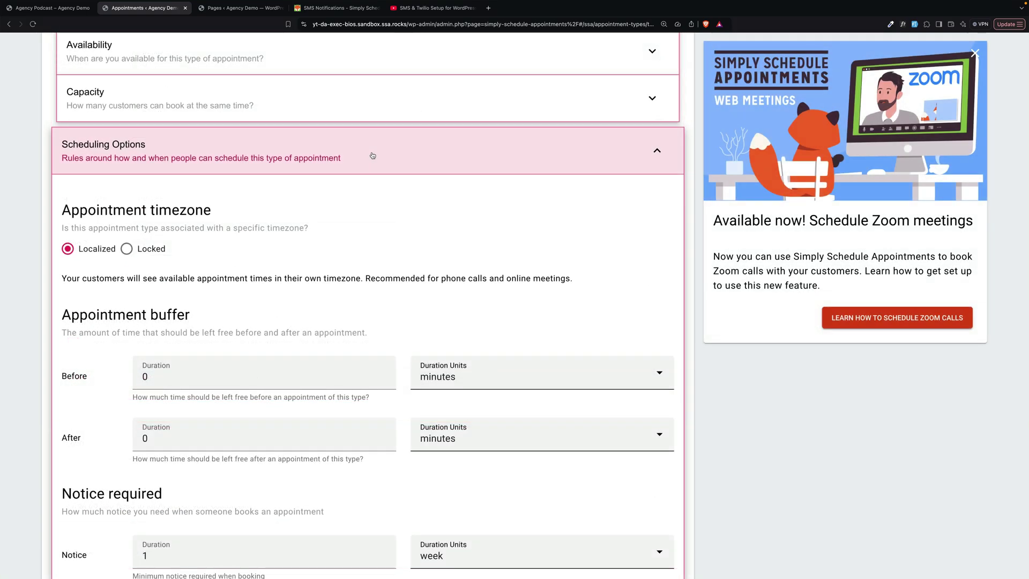
{"action": "left_click", "coordinate": [373, 156]}
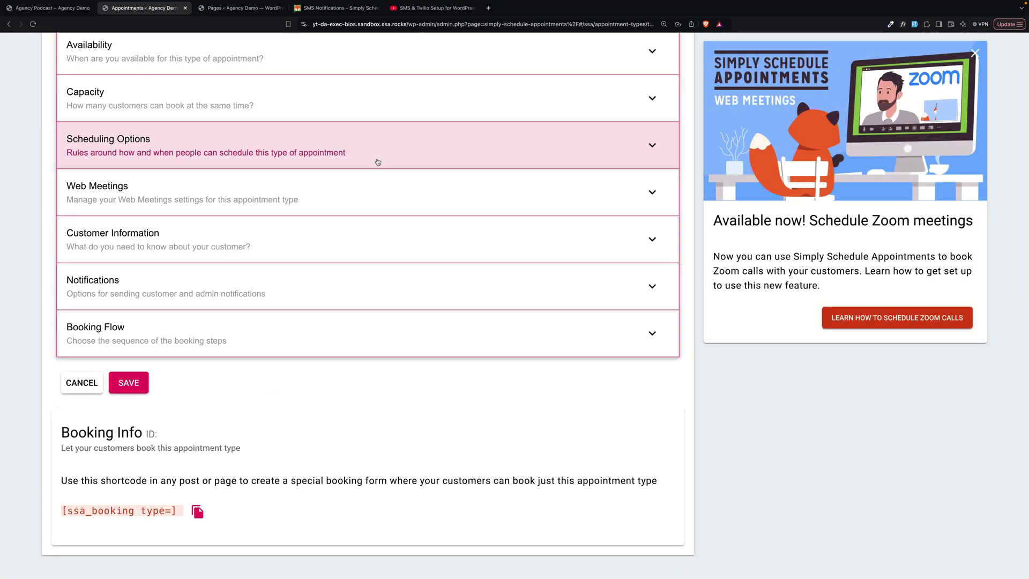
Add a required single line text field labelled "Where are you from?" with the location pin icon to the customer information
{"action": "left_click", "coordinate": [320, 239]}
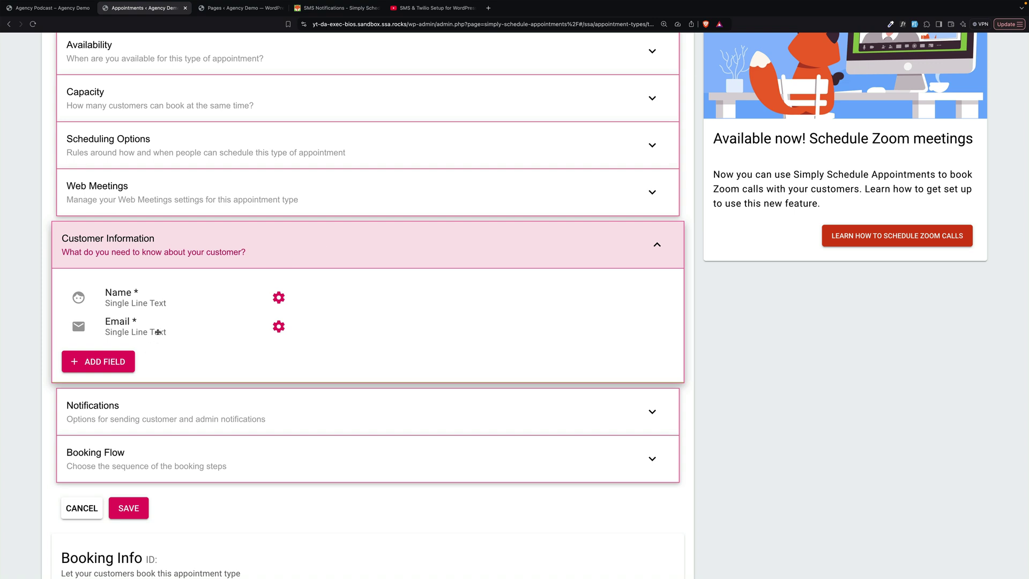
{"action": "left_click", "coordinate": [105, 365]}
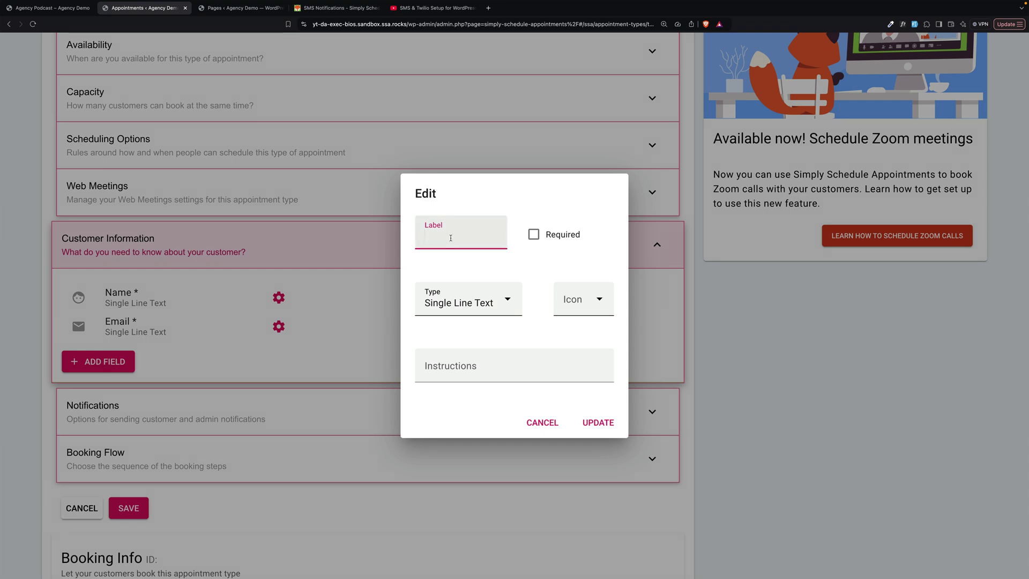
{"action": "type", "text": "Where are you from?"}
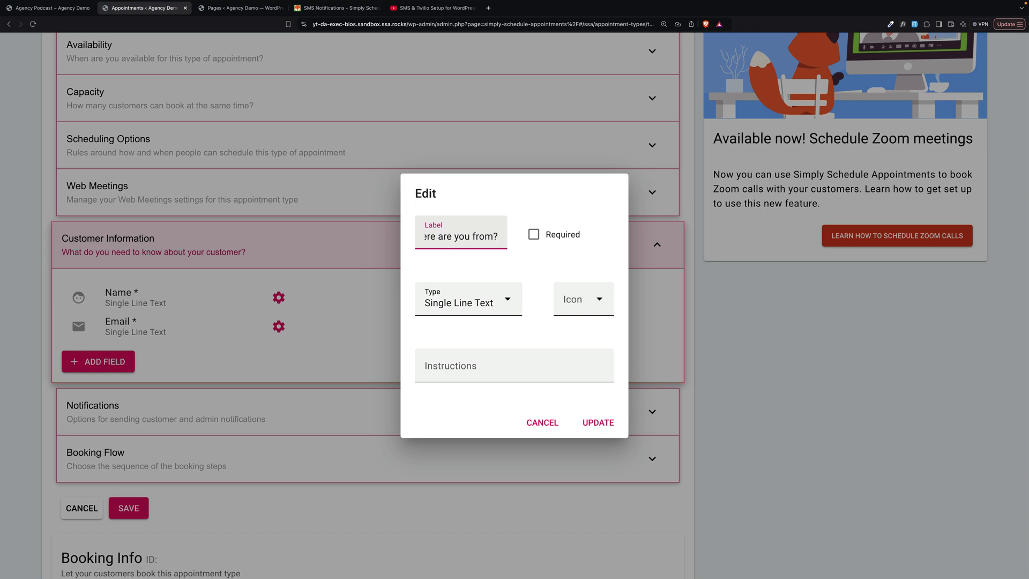
{"action": "left_click", "coordinate": [533, 235]}
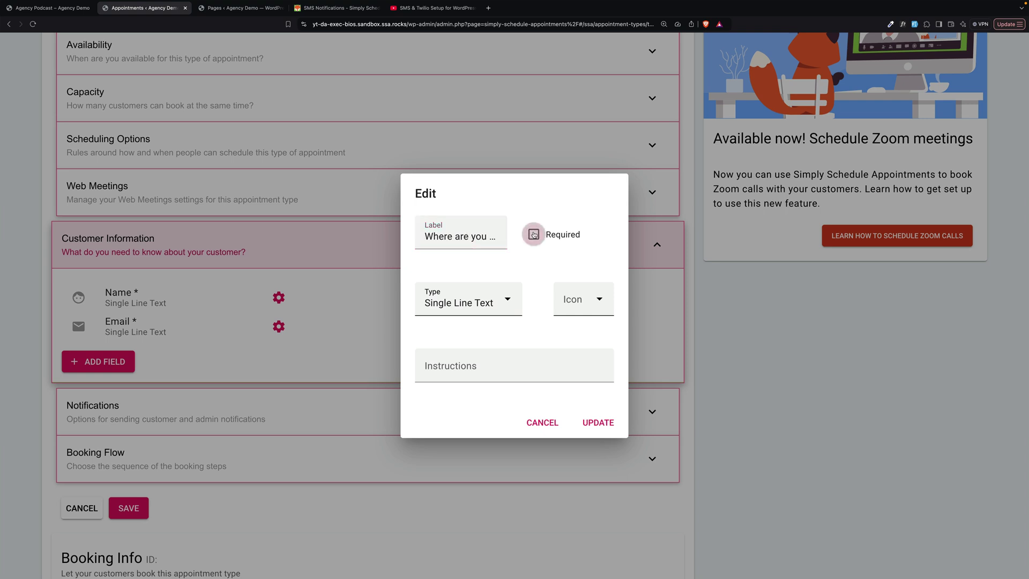
{"action": "left_click", "coordinate": [475, 308]}
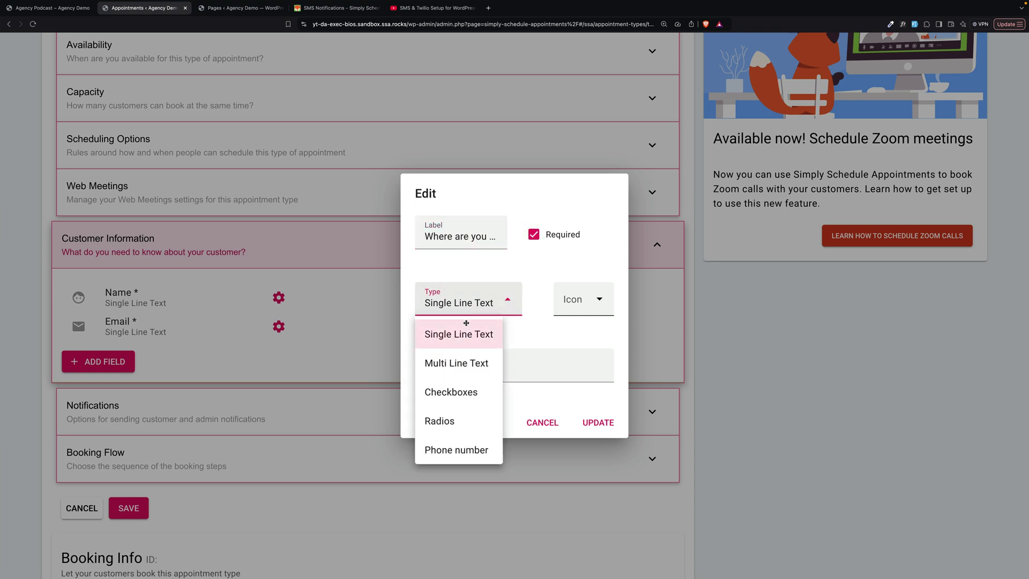
{"action": "left_click", "coordinate": [583, 302]}
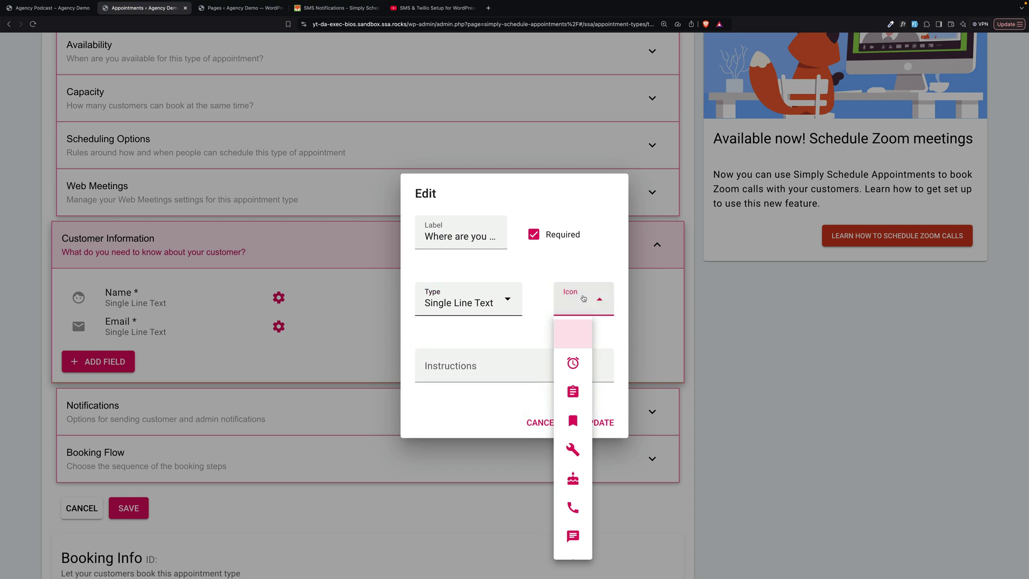
{"action": "scroll", "coordinate": [581, 440], "scroll_direction": "down", "scroll_amount": 10}
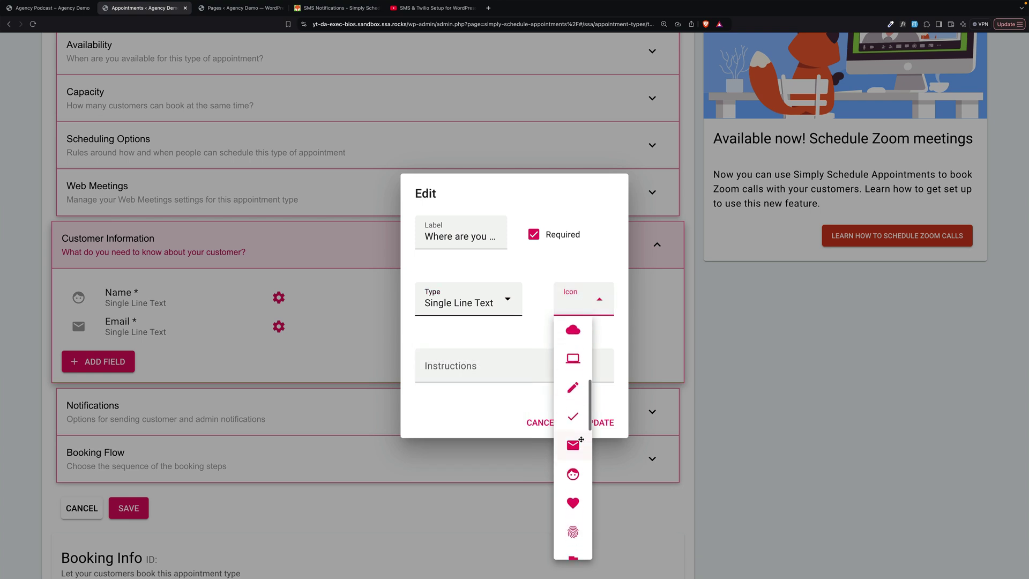
{"action": "scroll", "coordinate": [581, 440], "scroll_direction": "down", "scroll_amount": 10}
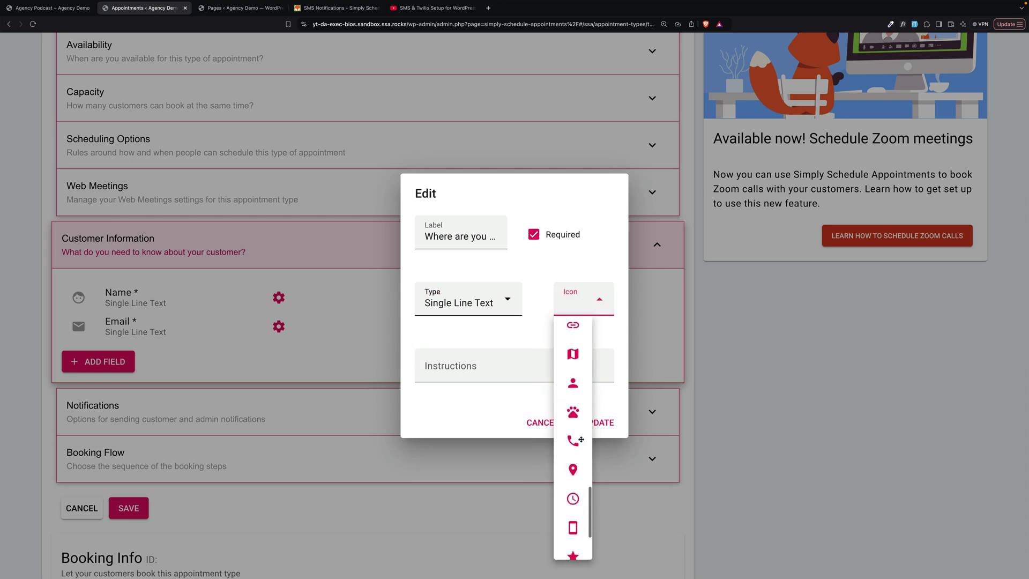
{"action": "scroll", "coordinate": [581, 439], "scroll_direction": "down", "scroll_amount": 1}
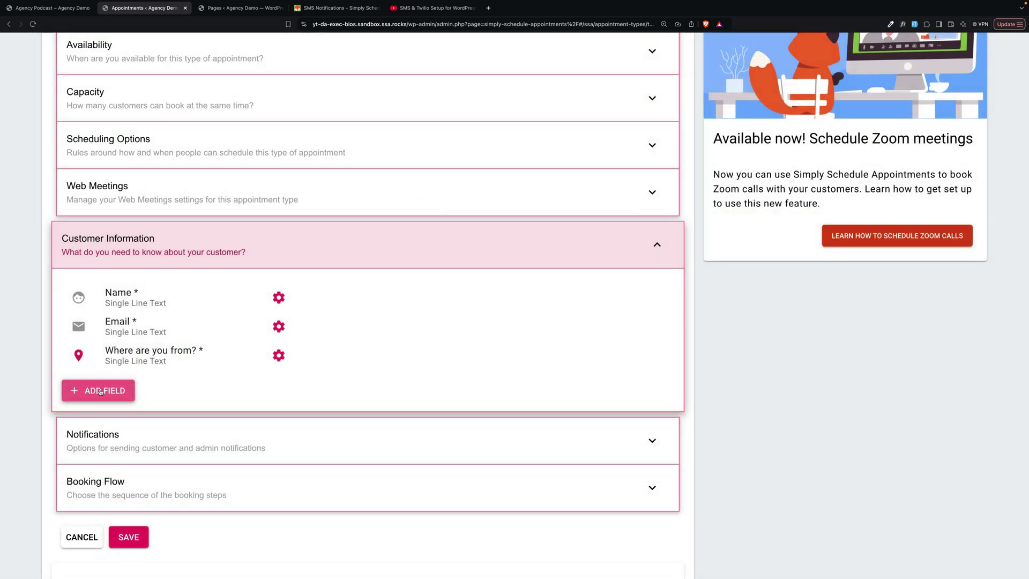
Add an optional customer information field labelled "Phone Number" with the Phone number type and the phone icon
{"action": "left_click", "coordinate": [100, 392]}
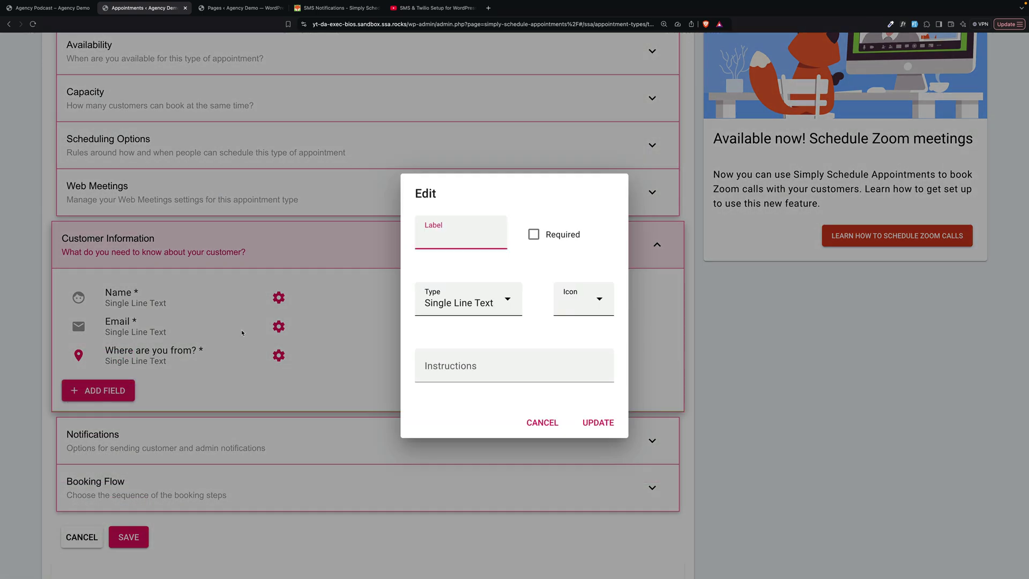
{"action": "type", "text": "Phone Number"}
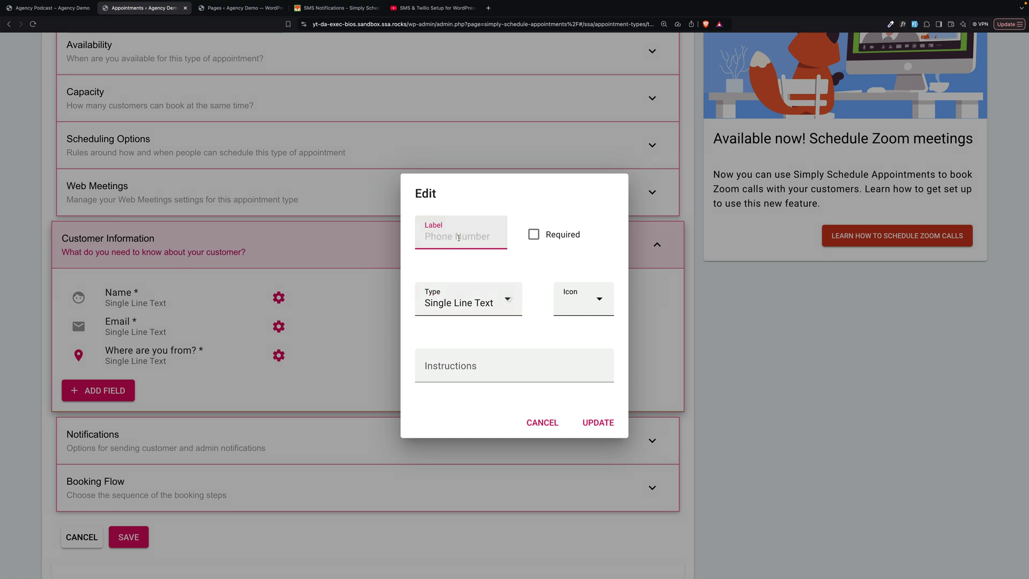
{"action": "left_click", "coordinate": [432, 293]}
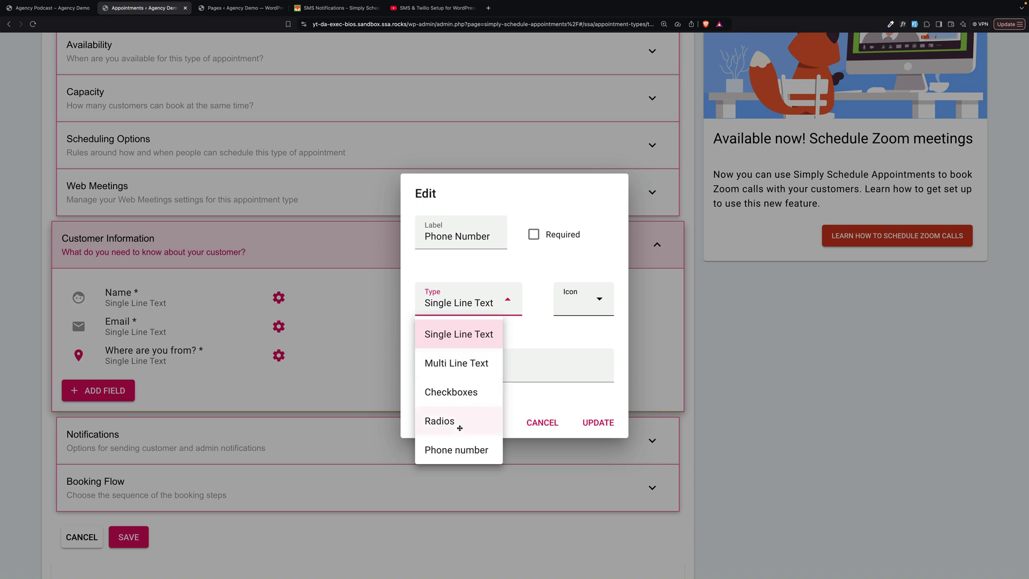
{"action": "left_click", "coordinate": [459, 450]}
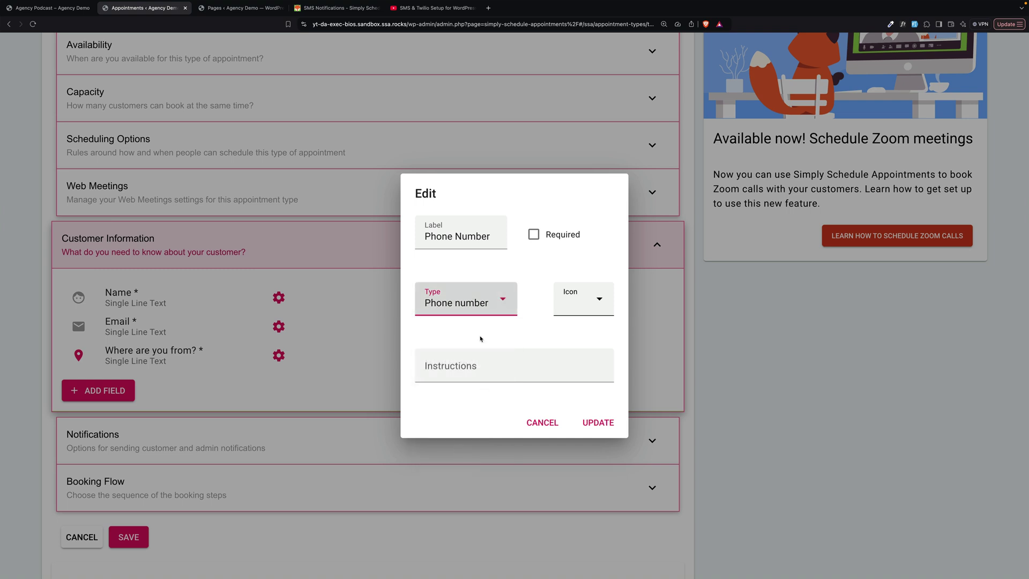
{"action": "left_click", "coordinate": [599, 298]}
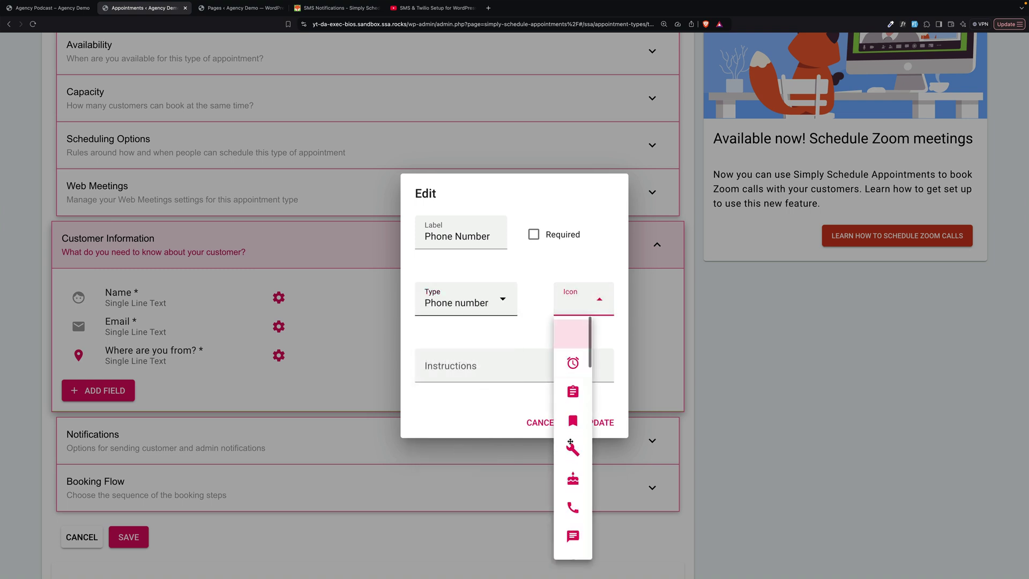
{"action": "left_click", "coordinate": [573, 505]}
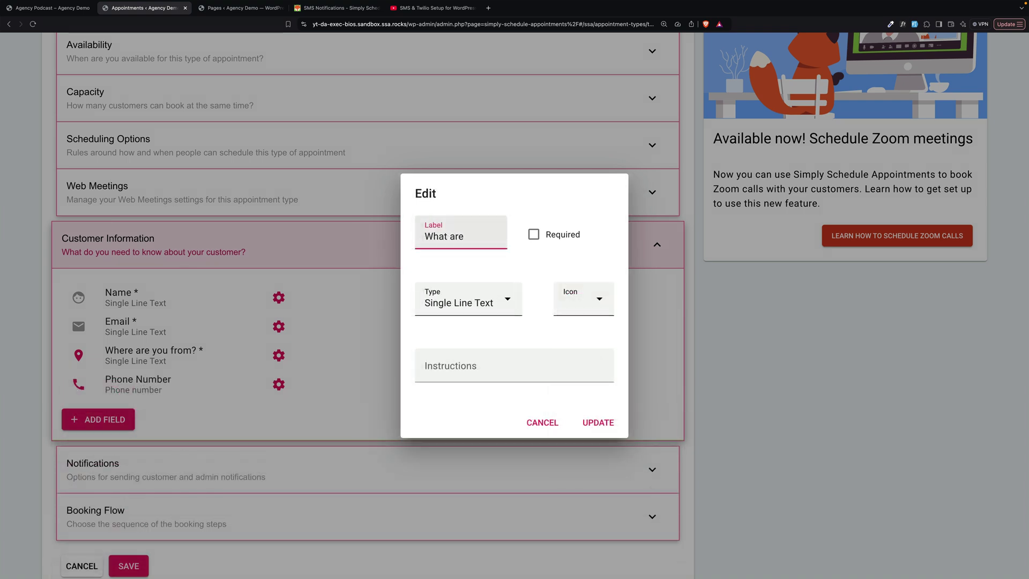
Add a required multi line text field labelled "What are three dream vacation spots?" with the favorite heart icon
{"action": "type", "text": "three dream vact"}
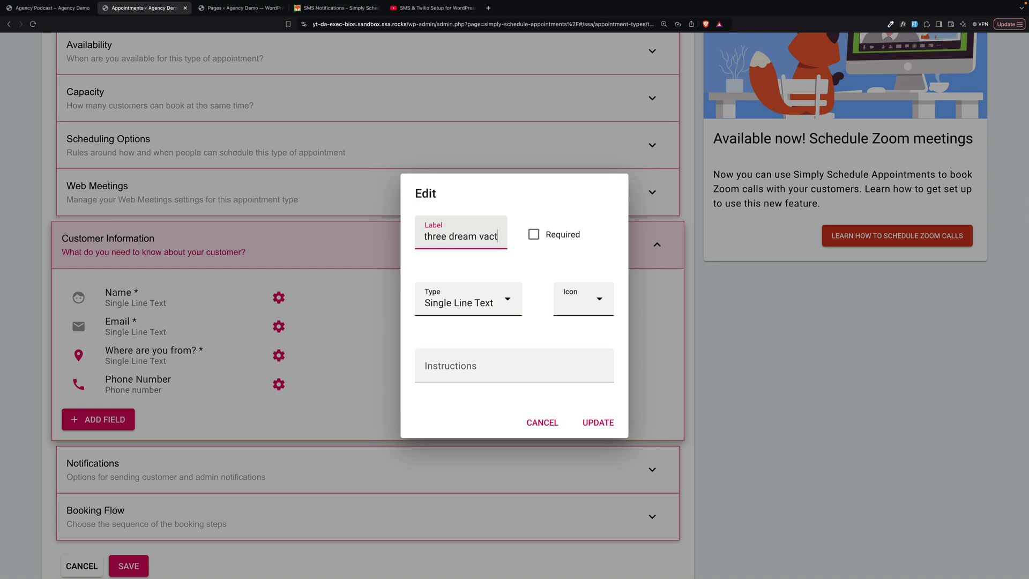
{"action": "type", "text": "ion spots?"}
{"action": "left_click", "coordinate": [449, 284]}
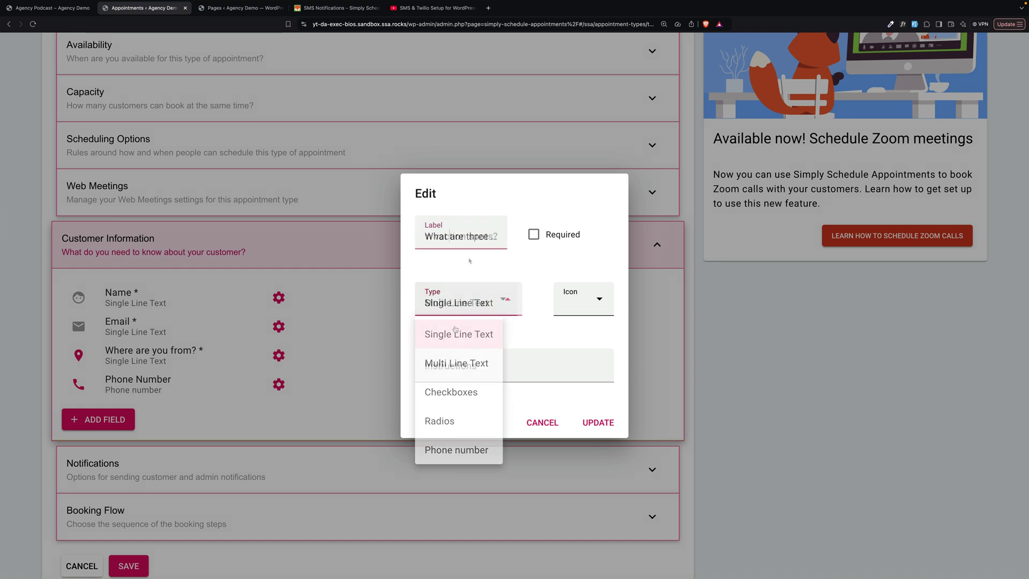
{"action": "left_click", "coordinate": [460, 361]}
{"action": "left_click", "coordinate": [455, 236]}
{"action": "type", "text": "a"}
{"action": "left_click", "coordinate": [590, 301]}
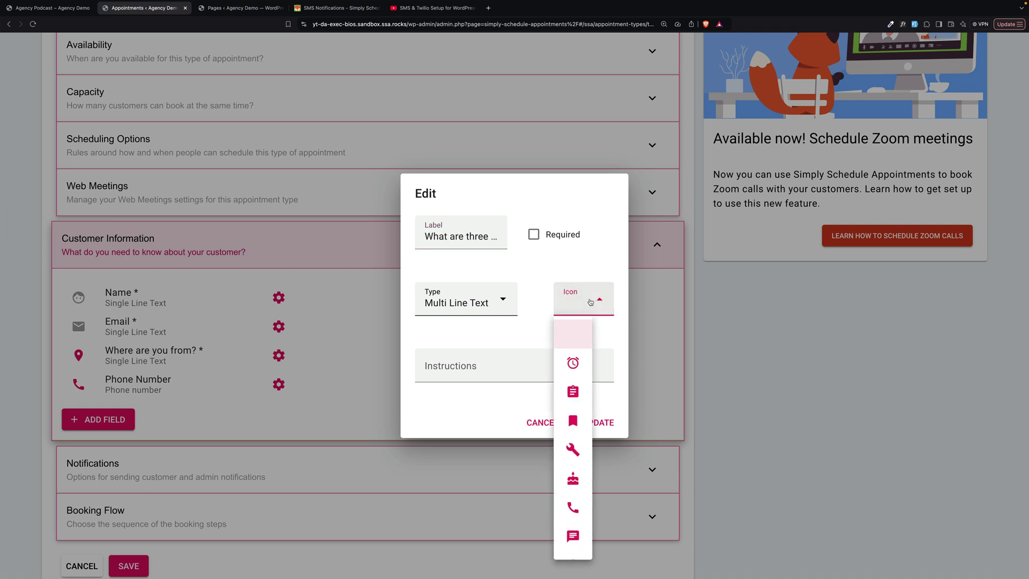
{"action": "scroll", "coordinate": [573, 437], "scroll_direction": "down", "scroll_amount": 4}
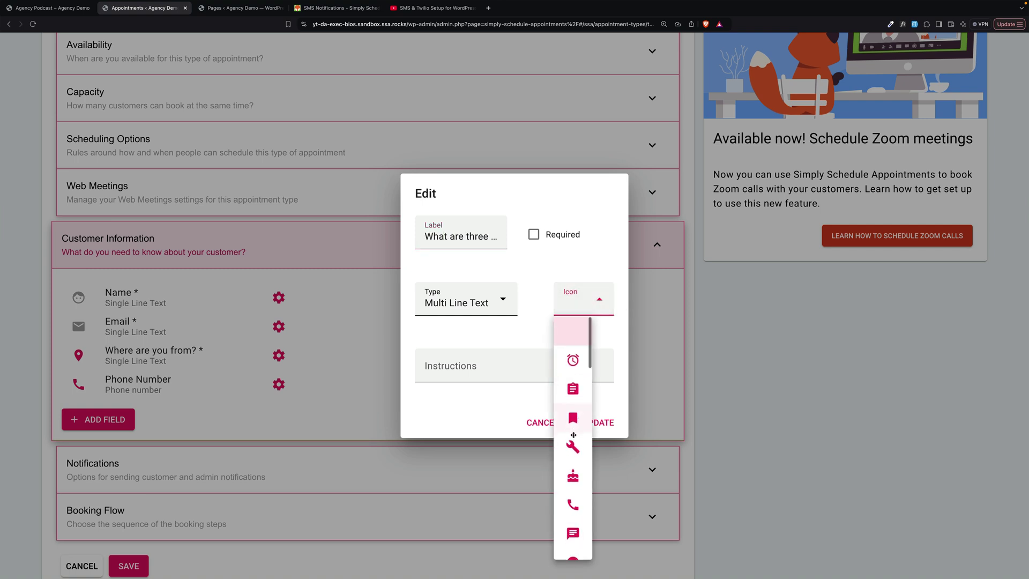
{"action": "scroll", "coordinate": [573, 436], "scroll_direction": "down", "scroll_amount": 2}
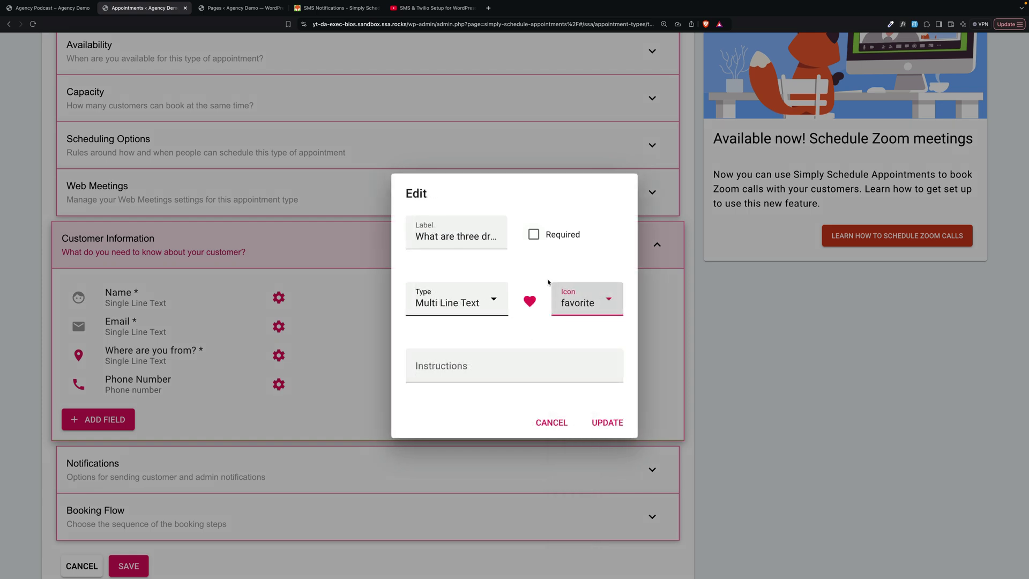
{"action": "left_click", "coordinate": [533, 234]}
{"action": "left_click", "coordinate": [607, 427]}
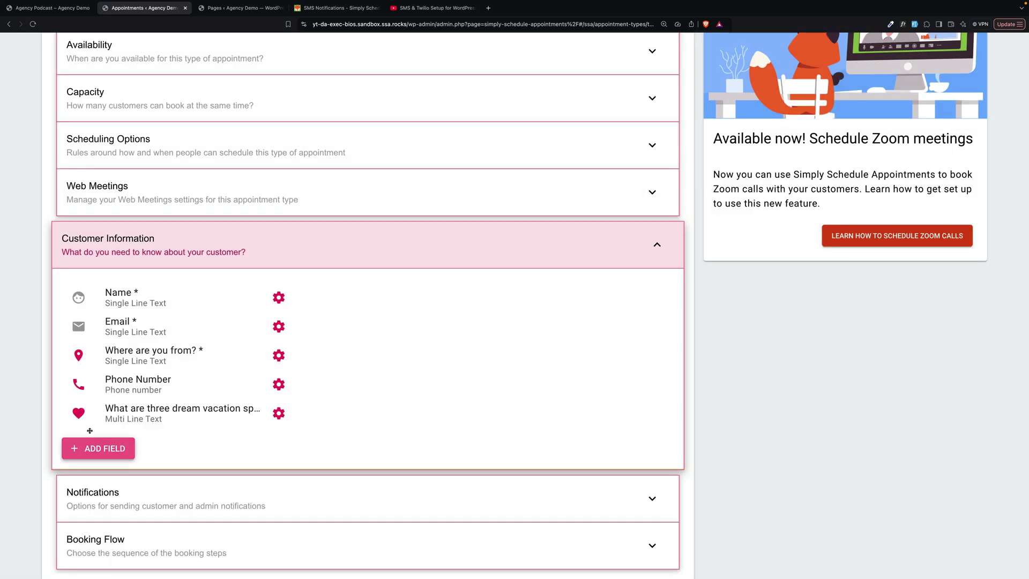
Add an optional single line text field asking for the customer's birthday, with the cake icon
{"action": "left_click", "coordinate": [441, 304]}
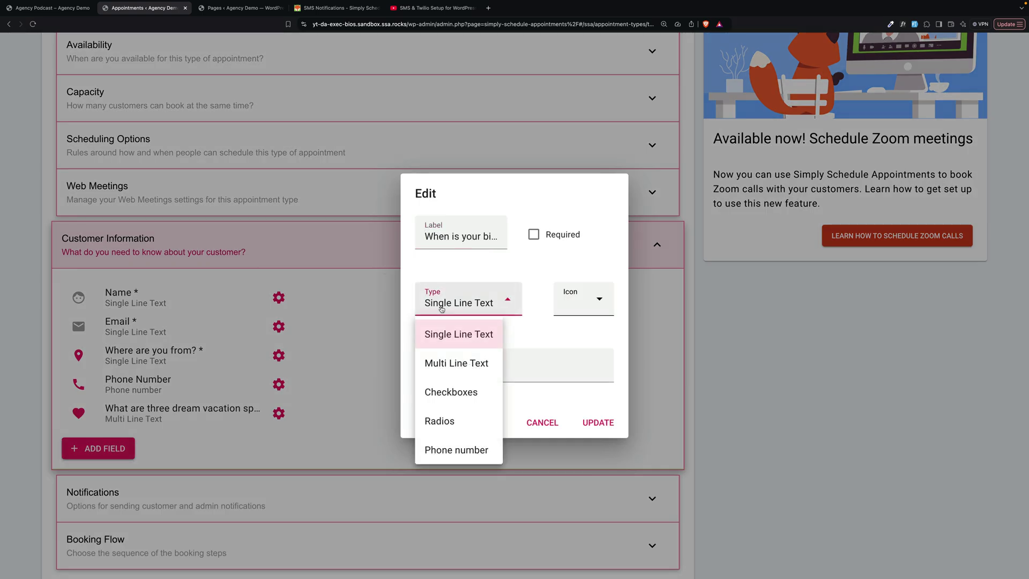
{"action": "left_click", "coordinate": [441, 308]}
{"action": "left_click", "coordinate": [572, 305]}
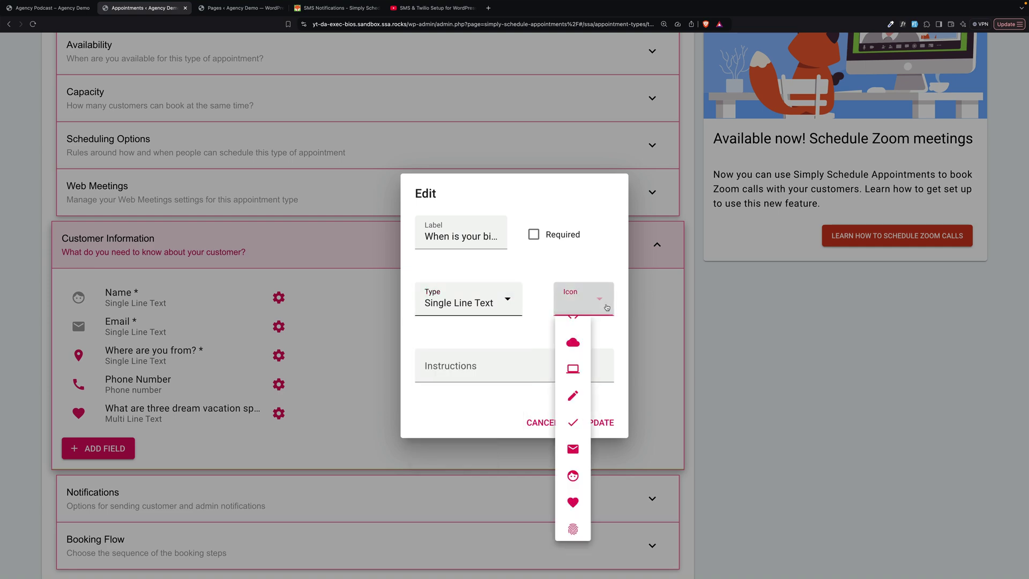
{"action": "left_click", "coordinate": [573, 478]}
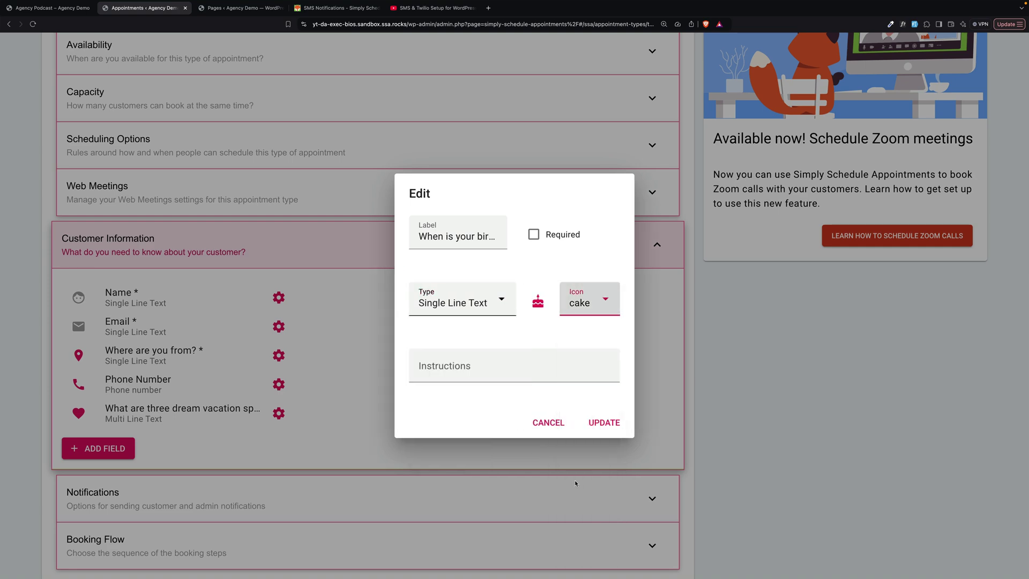
{"action": "left_click", "coordinate": [604, 423]}
Check which notifications are sent for this appointment type and save the appointment type
{"action": "left_click", "coordinate": [209, 523]}
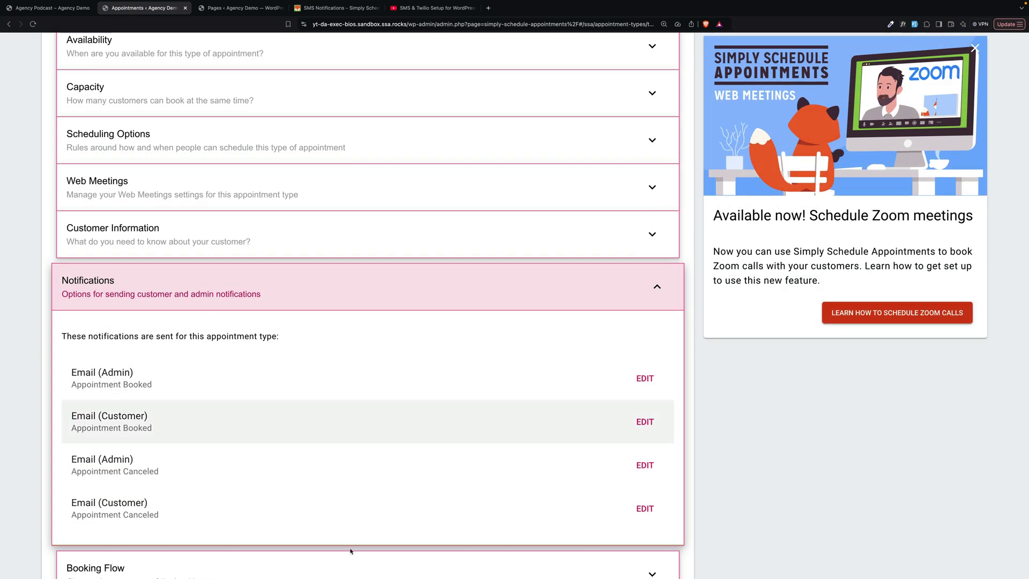
{"action": "left_click", "coordinate": [315, 288]}
{"action": "left_click", "coordinate": [143, 378]}
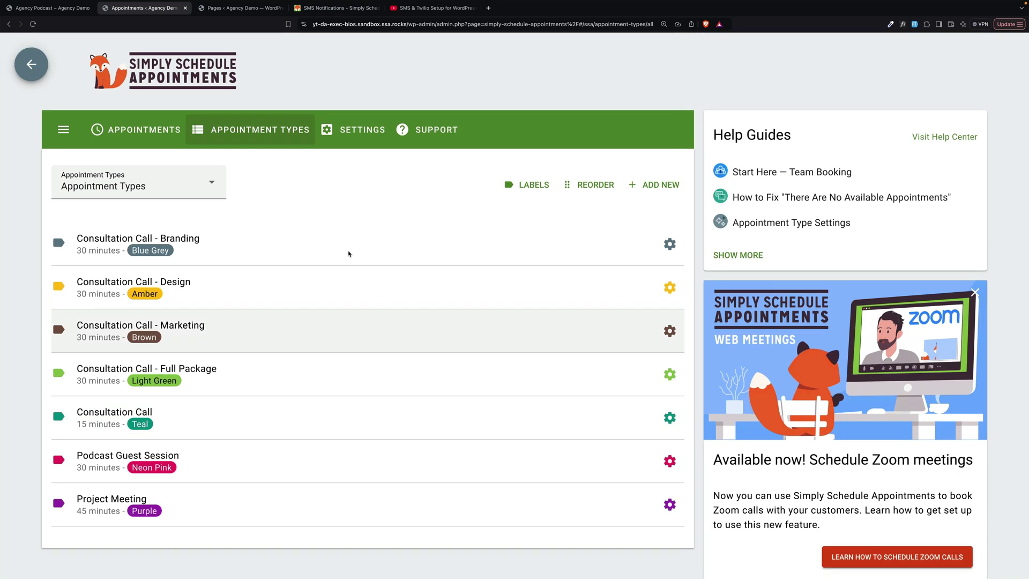
Open the plugin's Notifications settings and review the SMS connection and the existing email notifications
{"action": "left_click", "coordinate": [358, 127]}
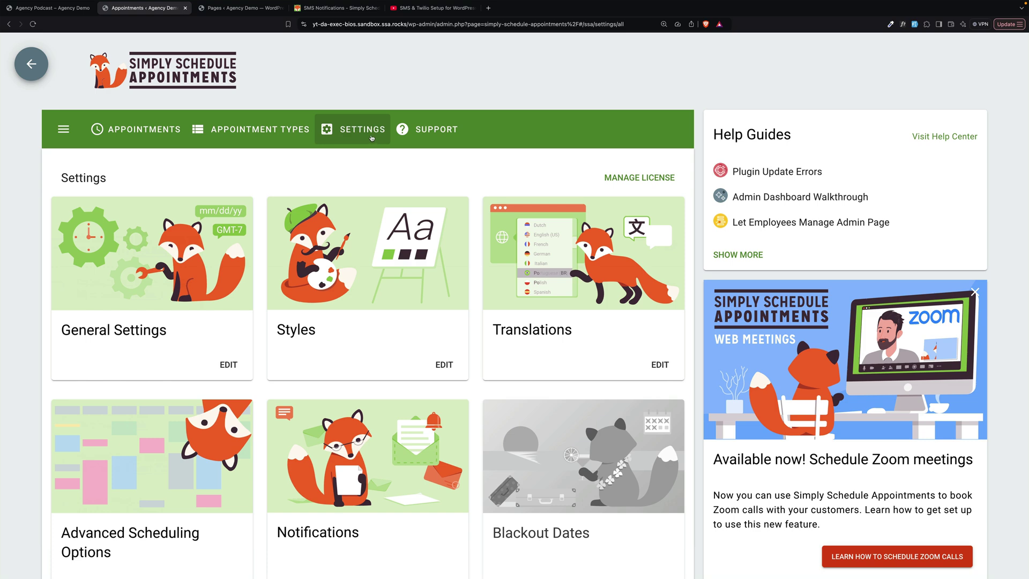
{"action": "scroll", "coordinate": [372, 141], "scroll_direction": "down", "scroll_amount": 4}
{"action": "scroll", "coordinate": [371, 138], "scroll_direction": "down", "scroll_amount": 1}
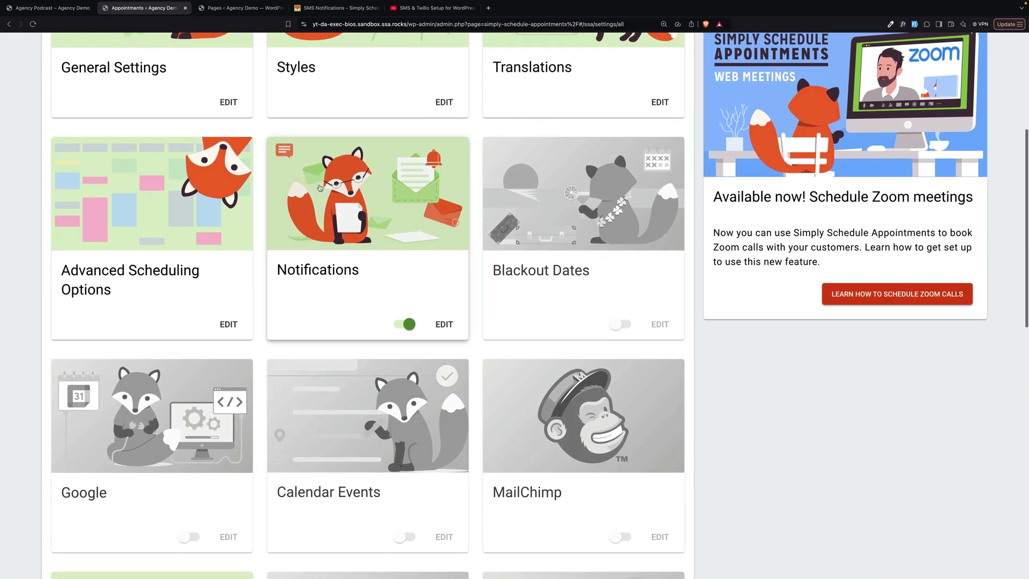
{"action": "left_click", "coordinate": [378, 199]}
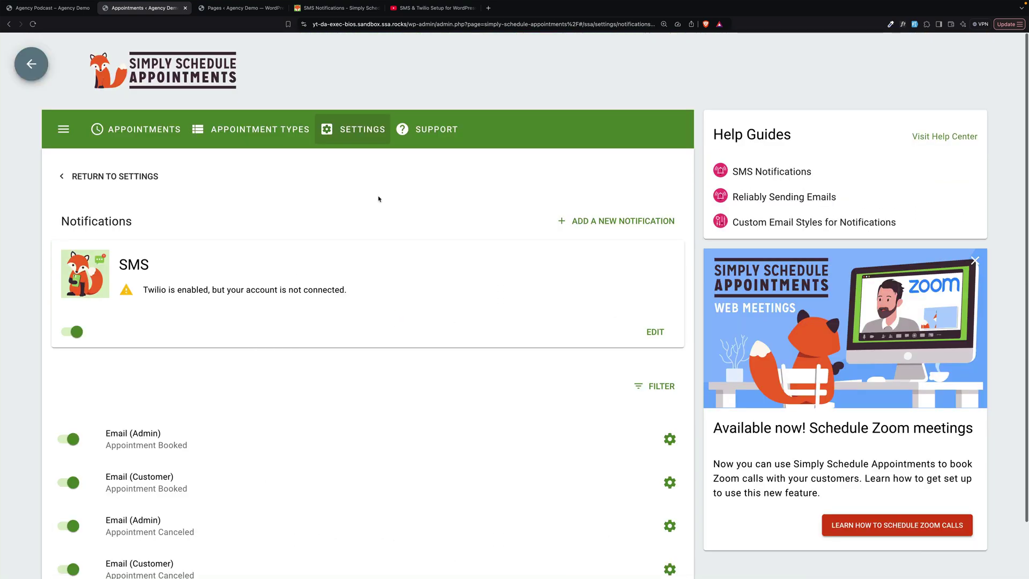
{"action": "scroll", "coordinate": [383, 189], "scroll_direction": "down", "scroll_amount": 2}
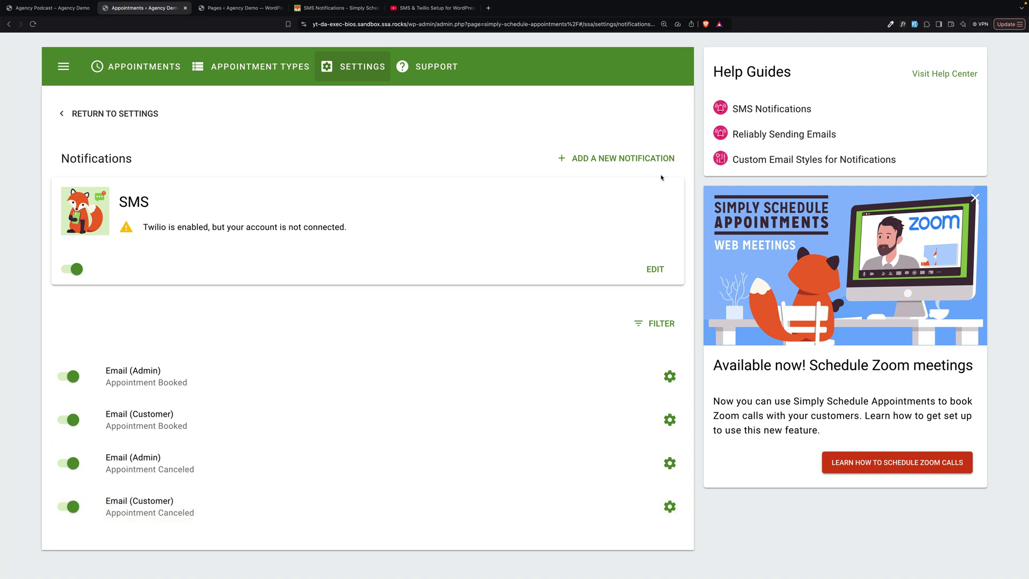
Look through the fields of the new notification form, including recipient, timing, subject and message, and leave it without creating a notification
{"action": "left_click", "coordinate": [640, 160]}
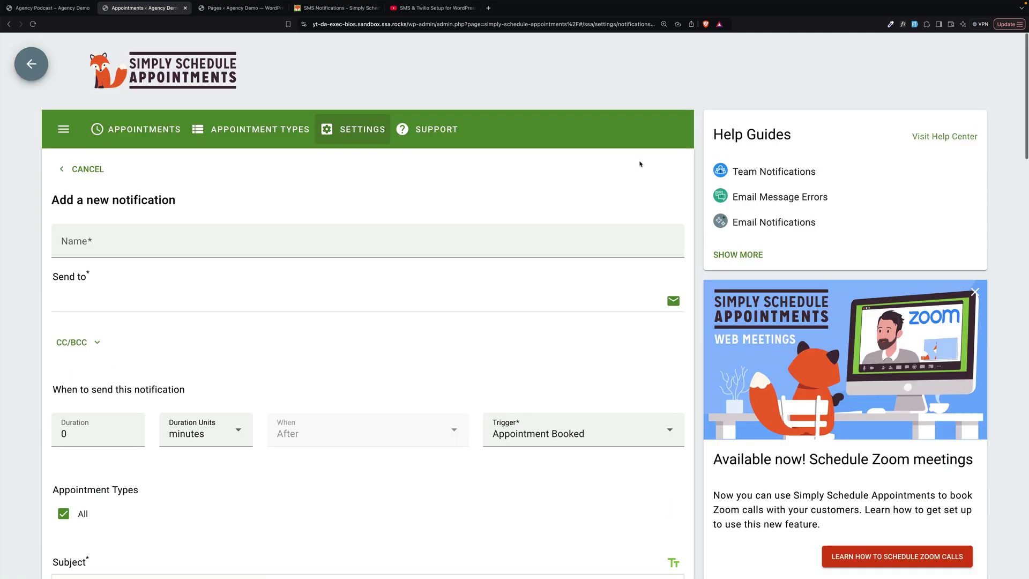
{"action": "left_click", "coordinate": [241, 237]}
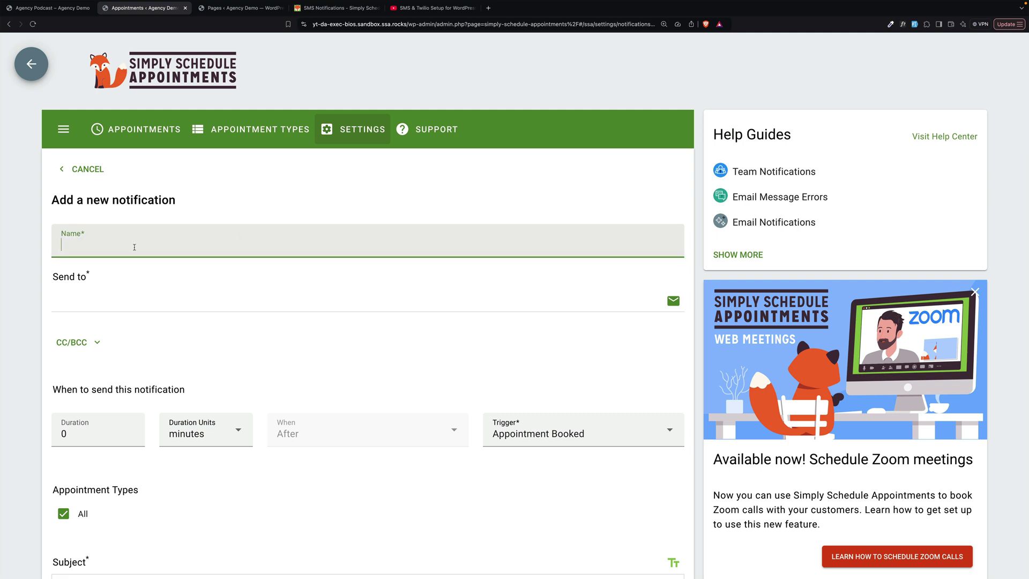
{"action": "left_click", "coordinate": [111, 303]}
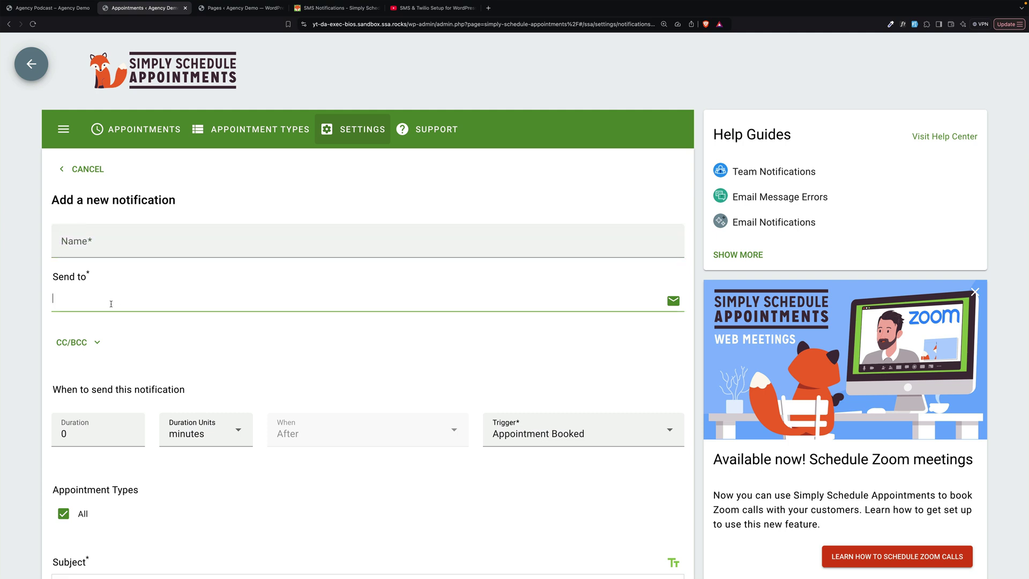
{"action": "scroll", "coordinate": [269, 344], "scroll_direction": "down", "scroll_amount": 4}
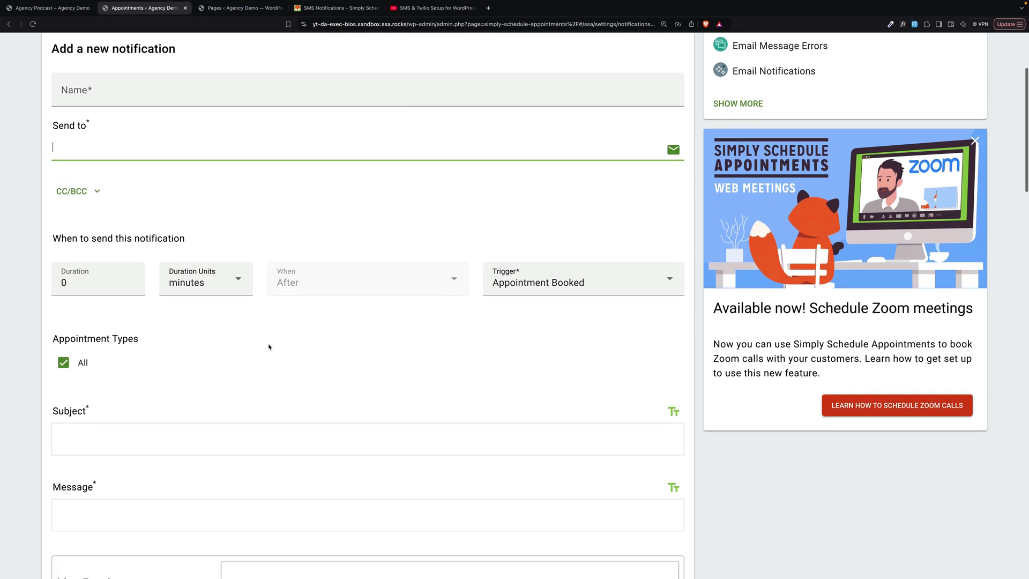
{"action": "scroll", "coordinate": [268, 345], "scroll_direction": "up", "scroll_amount": 4}
{"action": "left_click", "coordinate": [81, 169]}
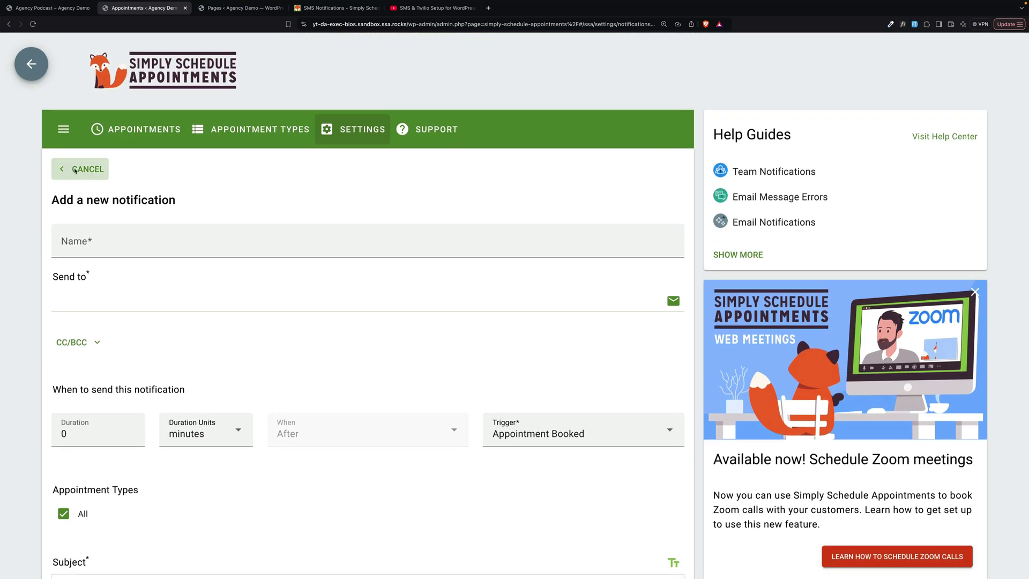
{"action": "left_click", "coordinate": [583, 344]}
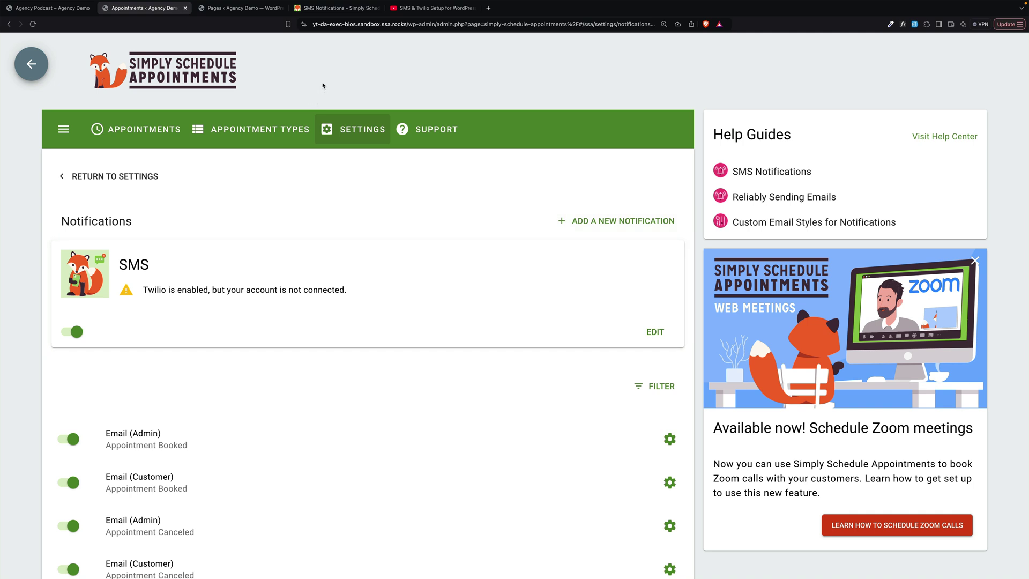
Switch to the YouTube Twilio setup video and to the SMS Notifications help guide, and read how to set up a Twilio account and phone number
{"action": "left_click", "coordinate": [426, 8]}
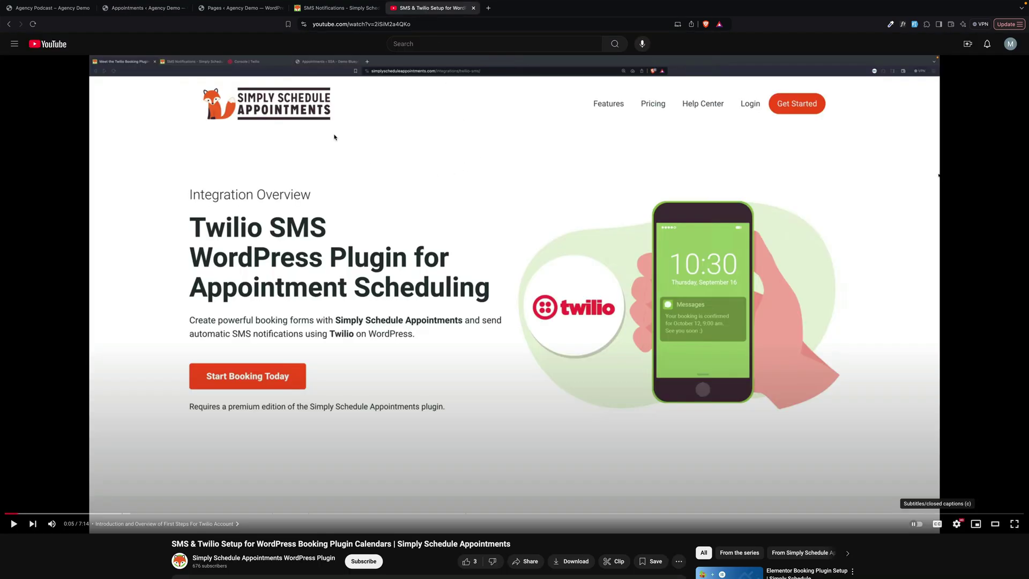
{"action": "left_click", "coordinate": [329, 12]}
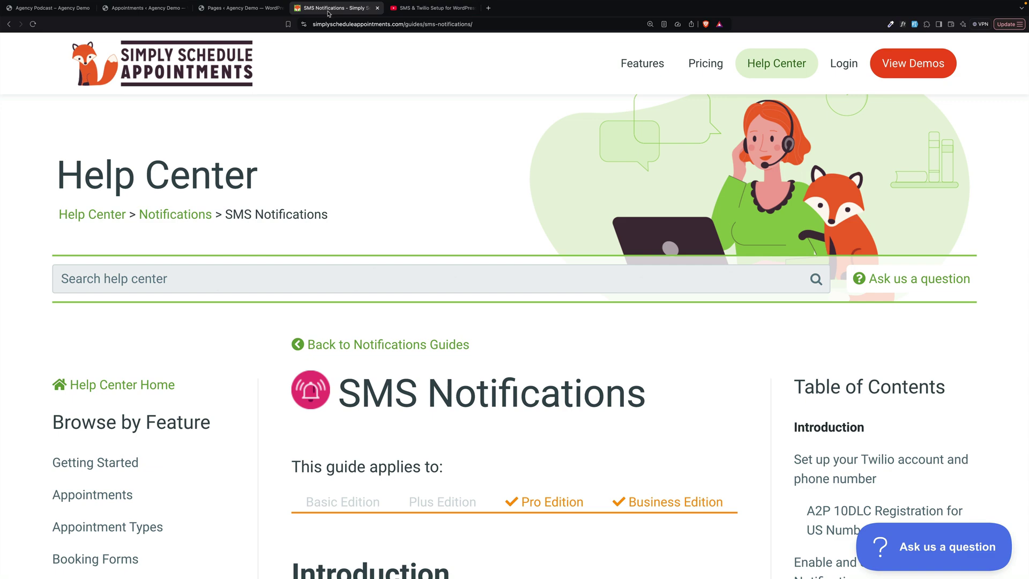
{"action": "scroll", "coordinate": [386, 281], "scroll_direction": "down", "scroll_amount": 10}
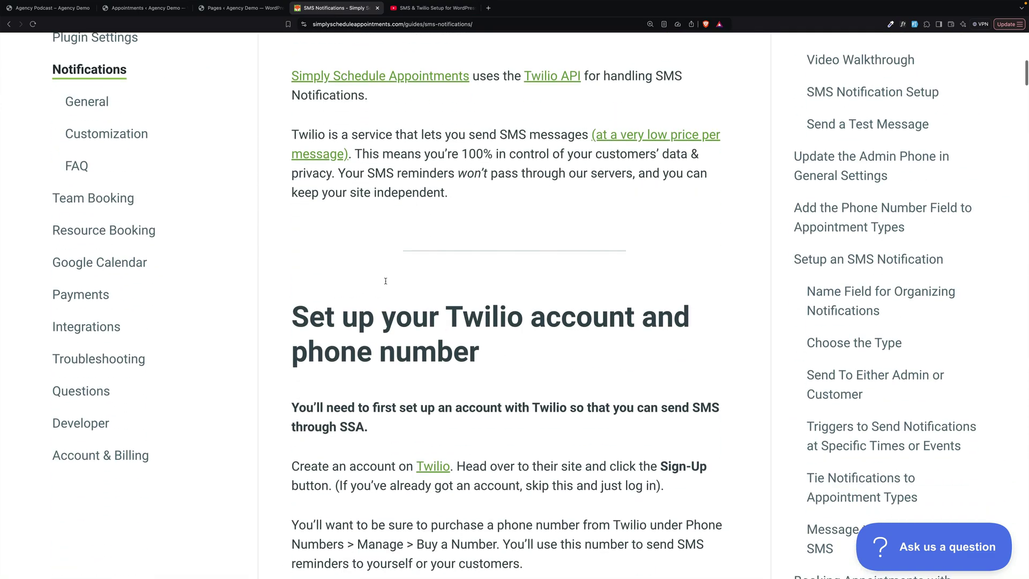
{"action": "scroll", "coordinate": [385, 281], "scroll_direction": "down", "scroll_amount": 5}
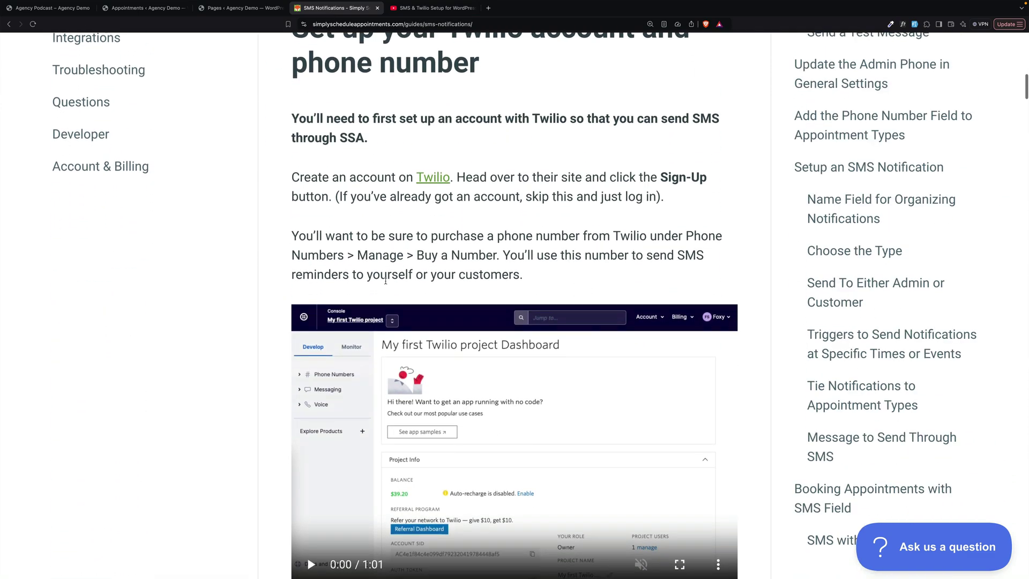
{"action": "scroll", "coordinate": [385, 280], "scroll_direction": "up", "scroll_amount": 2}
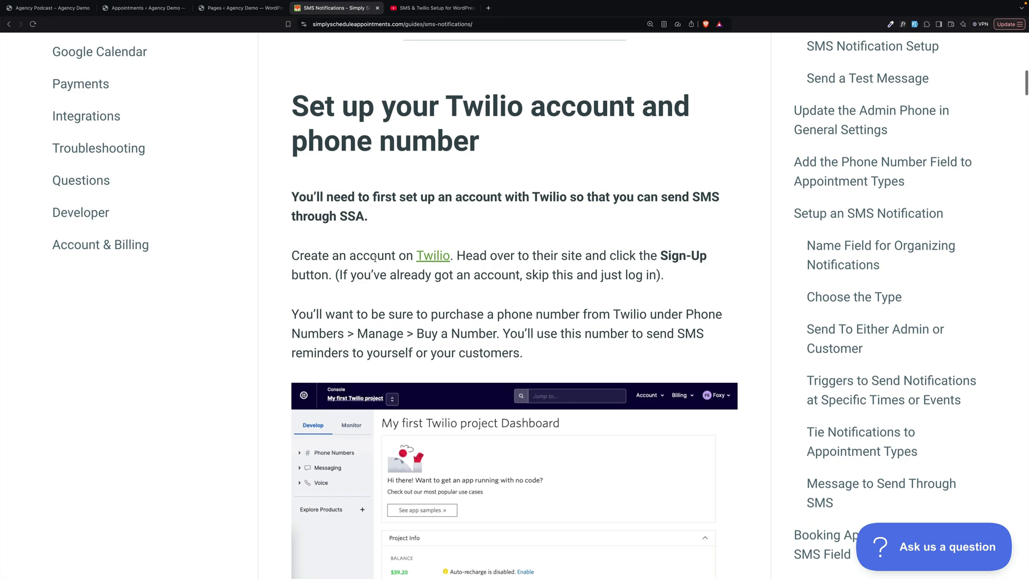
{"action": "scroll", "coordinate": [375, 257], "scroll_direction": "up", "scroll_amount": 13}
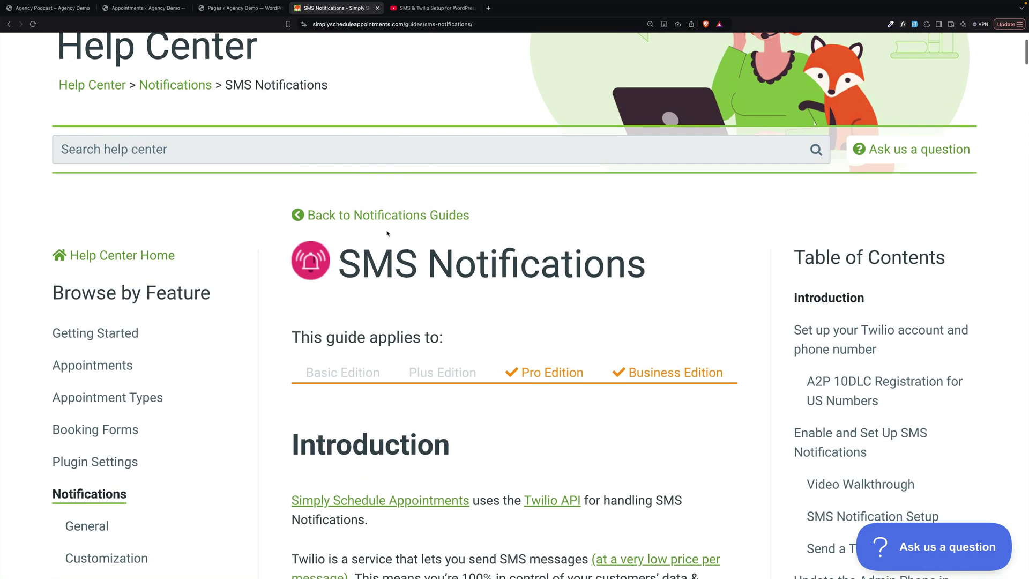
{"action": "scroll", "coordinate": [388, 234], "scroll_direction": "up", "scroll_amount": 3}
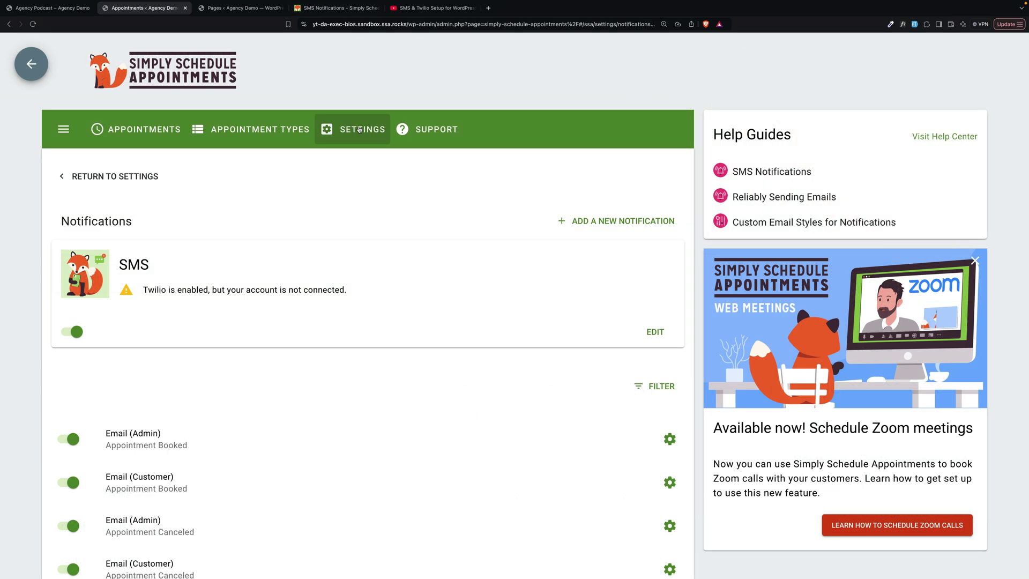
Return to the plugin's settings overview and look through the available features and integrations, including Zoom, Webex and Tracking
{"action": "left_click", "coordinate": [359, 129]}
{"action": "scroll", "coordinate": [395, 375], "scroll_direction": "down", "scroll_amount": 3}
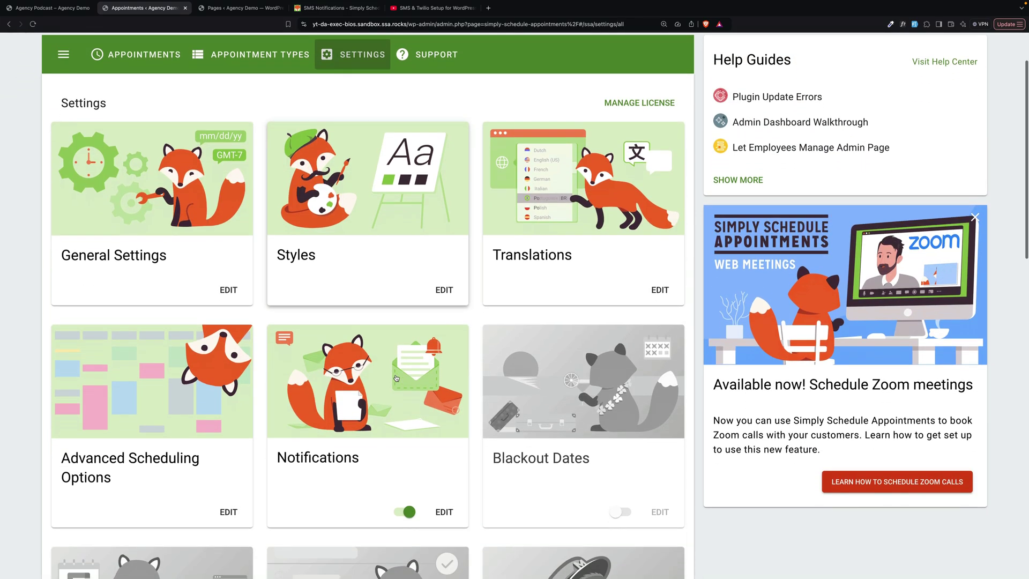
{"action": "scroll", "coordinate": [396, 378], "scroll_direction": "down", "scroll_amount": 10}
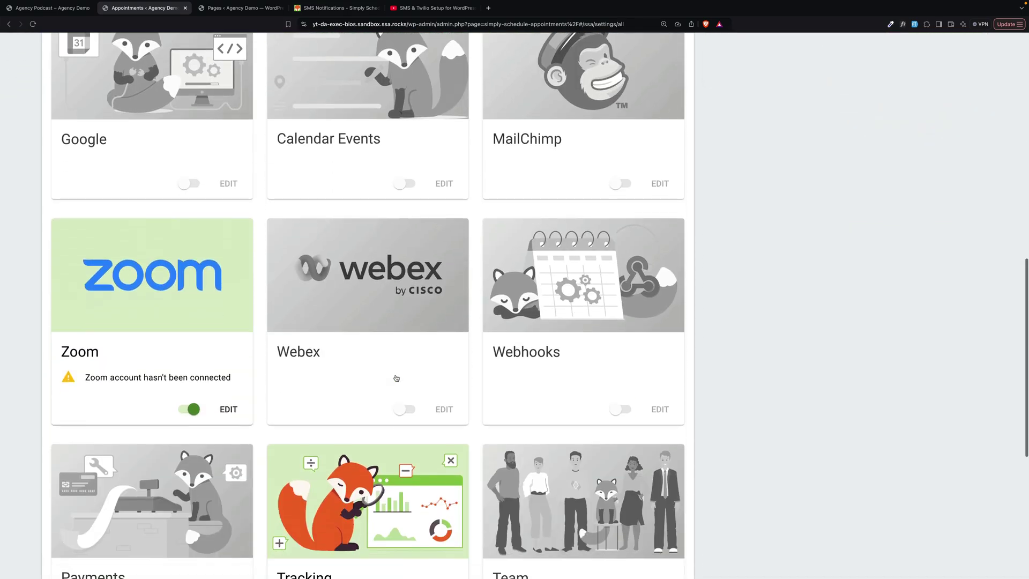
{"action": "scroll", "coordinate": [397, 378], "scroll_direction": "down", "scroll_amount": 2}
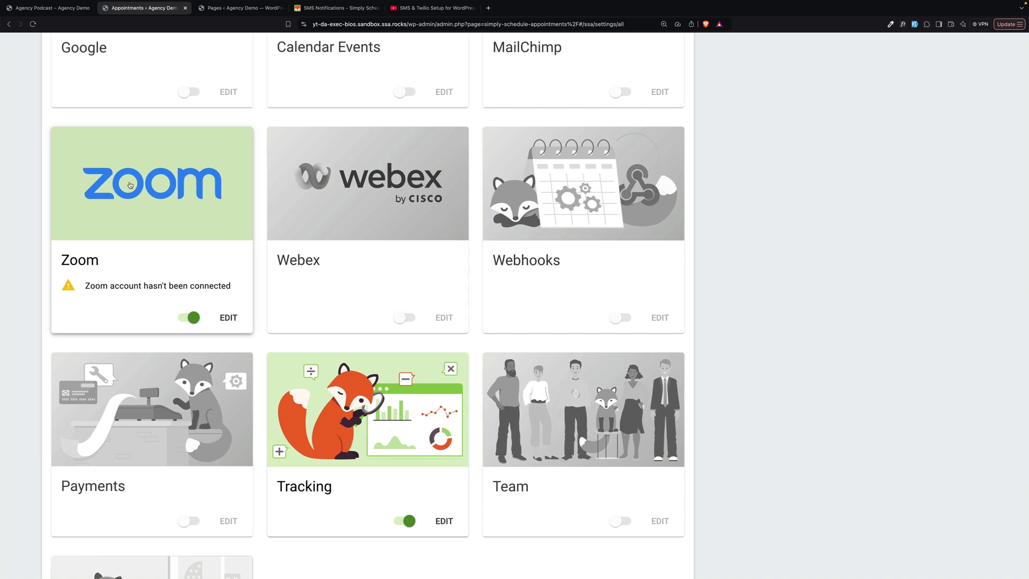
{"action": "scroll", "coordinate": [127, 184], "scroll_direction": "up", "scroll_amount": 1}
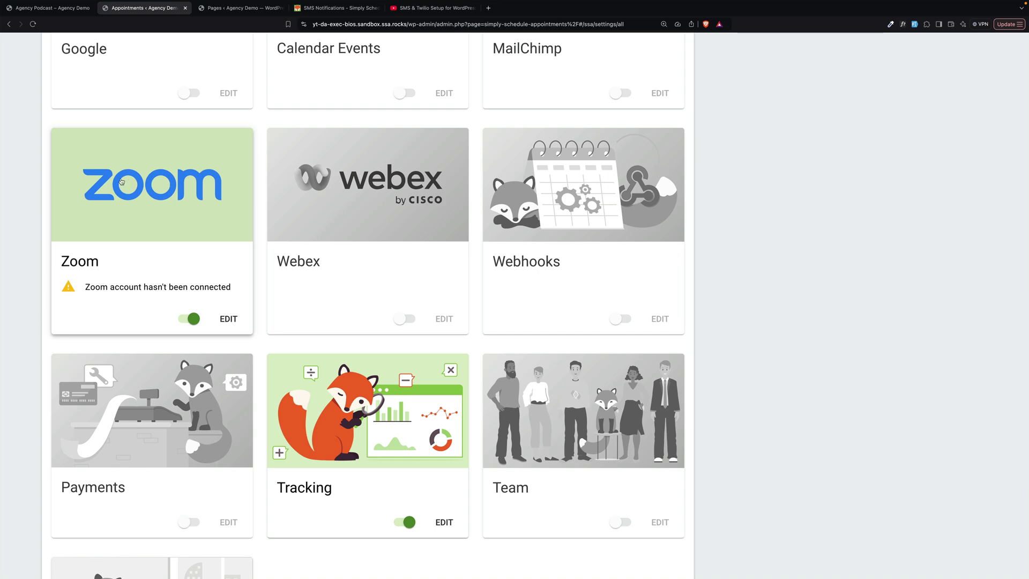
{"action": "scroll", "coordinate": [120, 183], "scroll_direction": "down", "scroll_amount": 5}
Open the Tracking settings, check the options for custom events and page views, and save them
{"action": "left_click", "coordinate": [382, 159]}
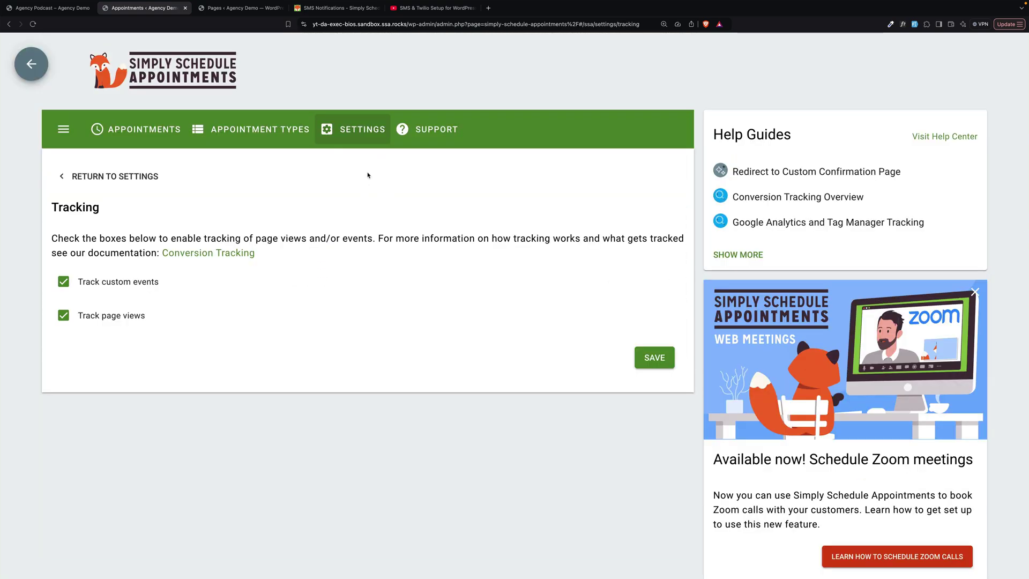
{"action": "scroll", "coordinate": [65, 282], "scroll_direction": "down", "scroll_amount": 1}
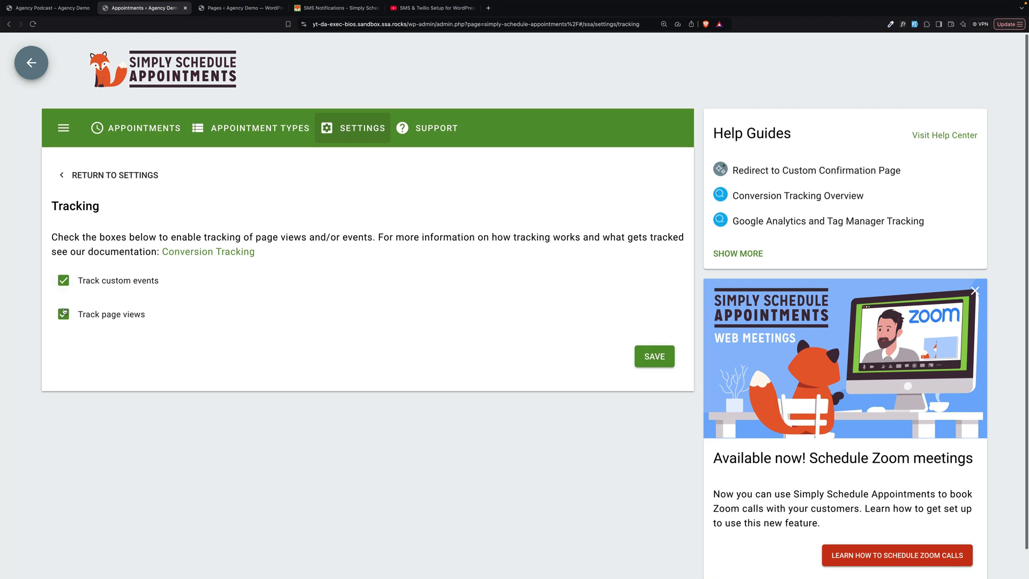
{"action": "left_click", "coordinate": [654, 354]}
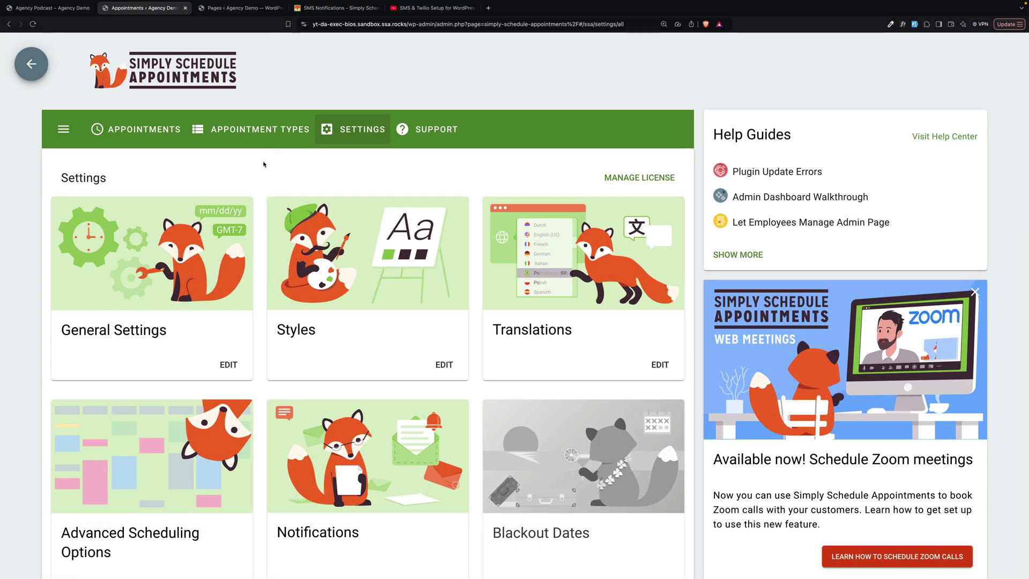
Reopen the Podcast Guest Session appointment type and review its basics, availability and scheduling options
{"action": "left_click", "coordinate": [262, 131]}
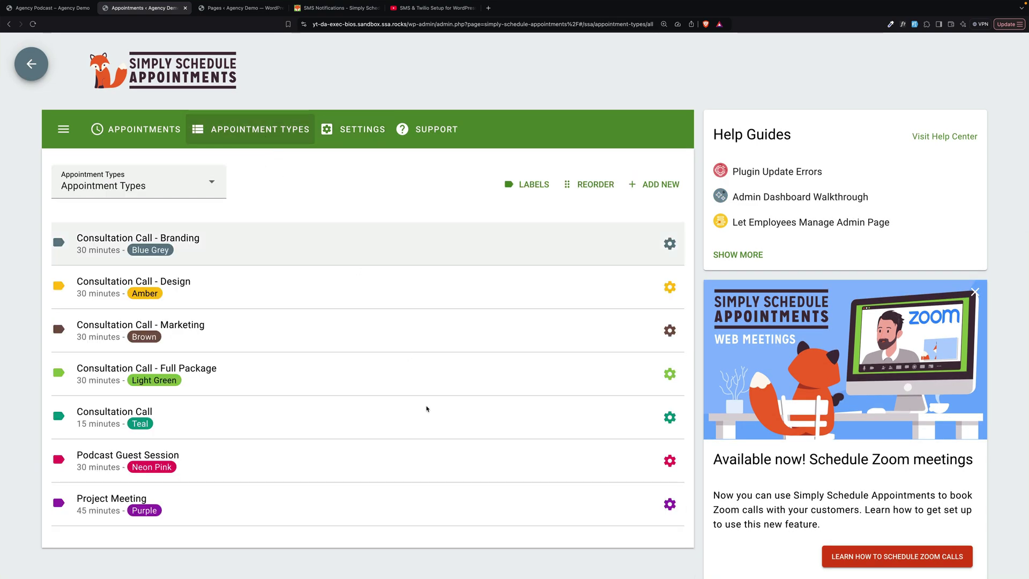
{"action": "left_click", "coordinate": [305, 464]}
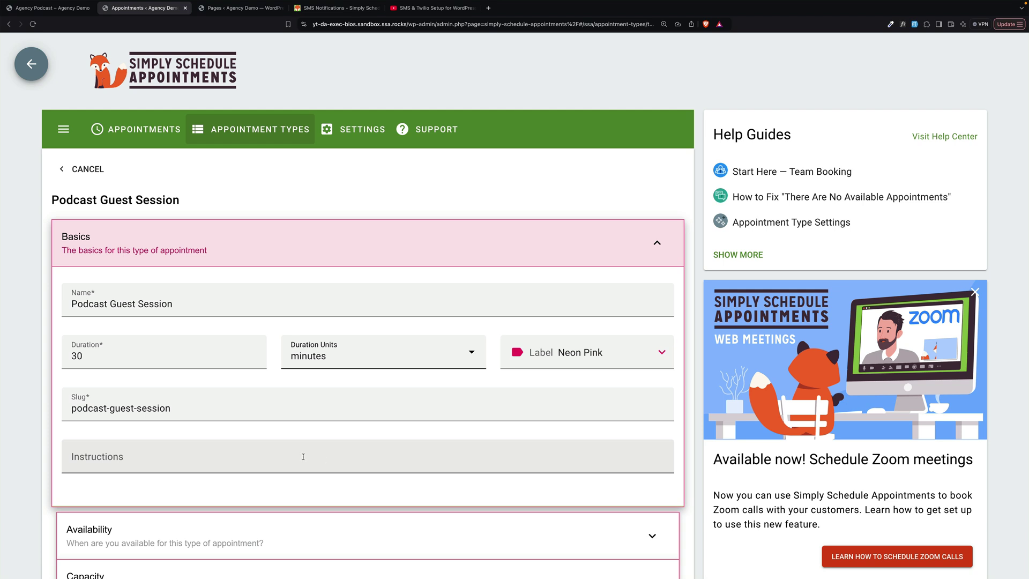
{"action": "scroll", "coordinate": [304, 457], "scroll_direction": "down", "scroll_amount": 4}
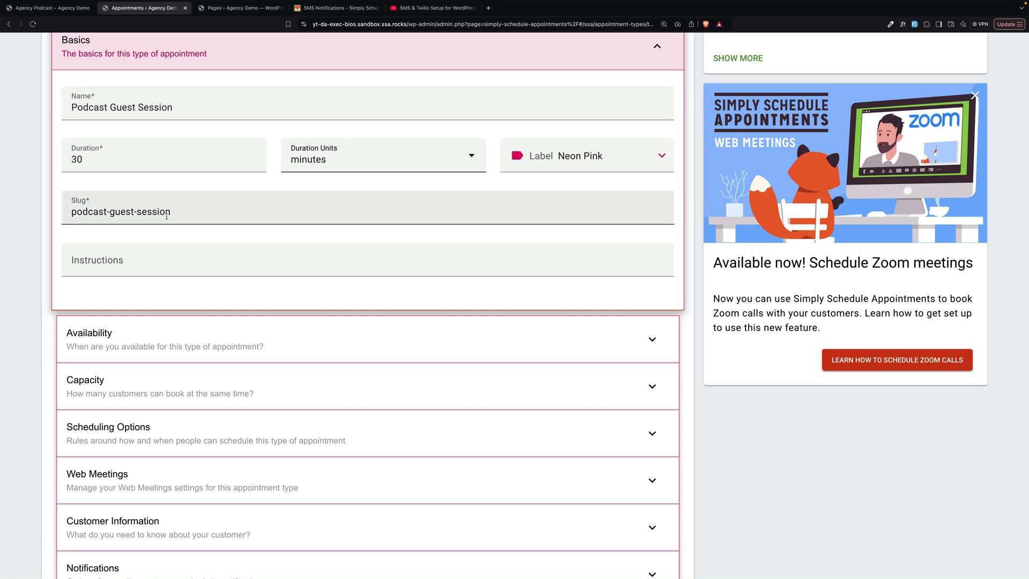
{"action": "scroll", "coordinate": [166, 216], "scroll_direction": "down", "scroll_amount": 5}
{"action": "left_click", "coordinate": [310, 87]}
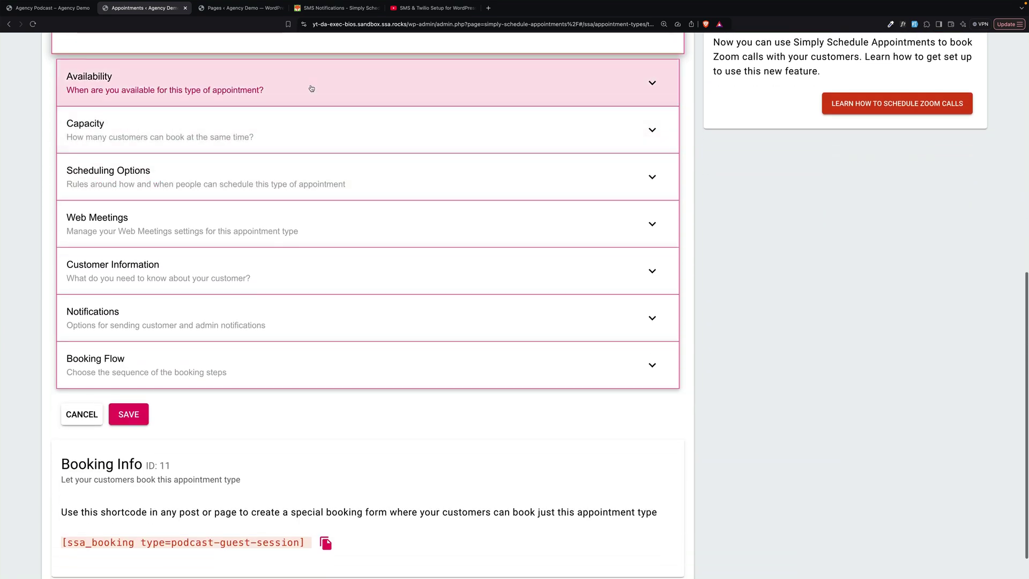
{"action": "scroll", "coordinate": [315, 89], "scroll_direction": "down", "scroll_amount": 3}
{"action": "scroll", "coordinate": [287, 89], "scroll_direction": "up", "scroll_amount": 5}
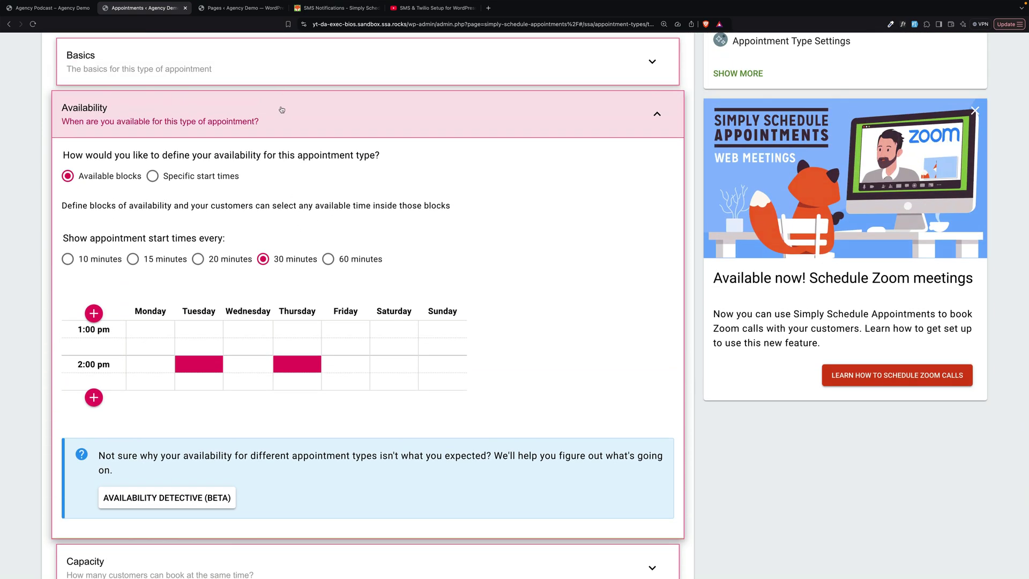
{"action": "left_click", "coordinate": [282, 109]}
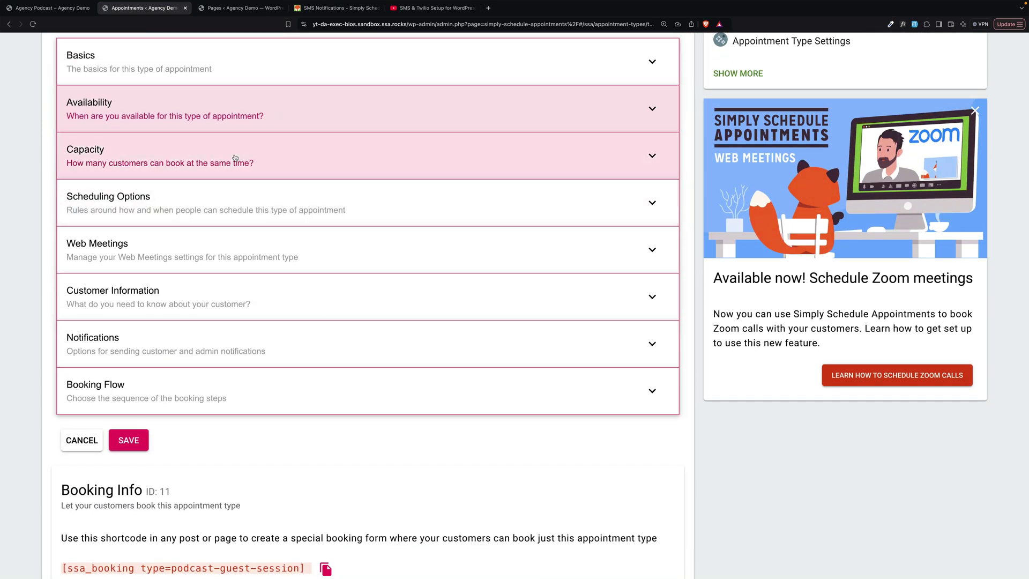
{"action": "left_click", "coordinate": [320, 209]}
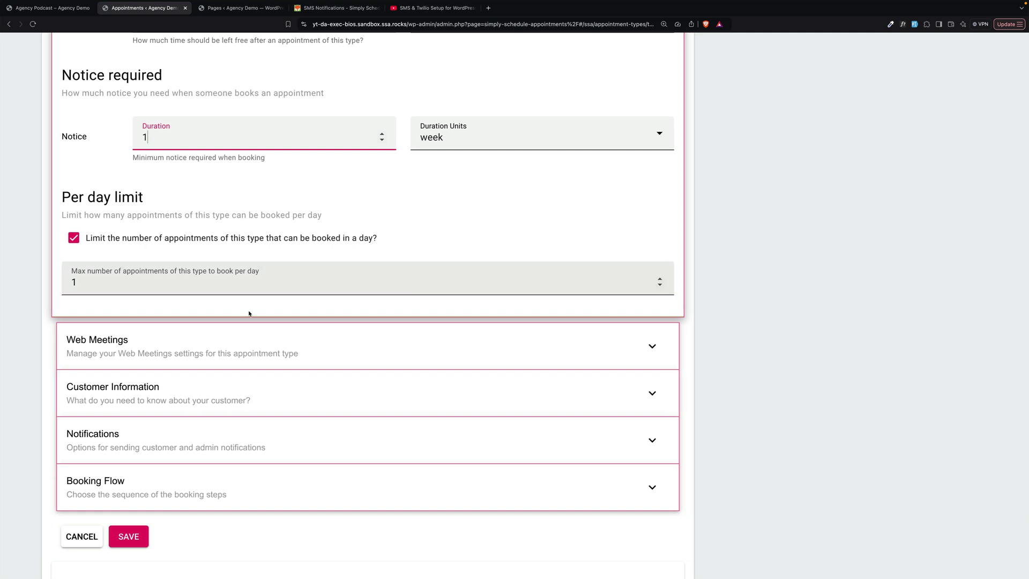
Try the unique Zoom meeting URL option under Web Meetings, return to "Do not create a meeting URL", and save the appointment type
{"action": "left_click", "coordinate": [376, 359]}
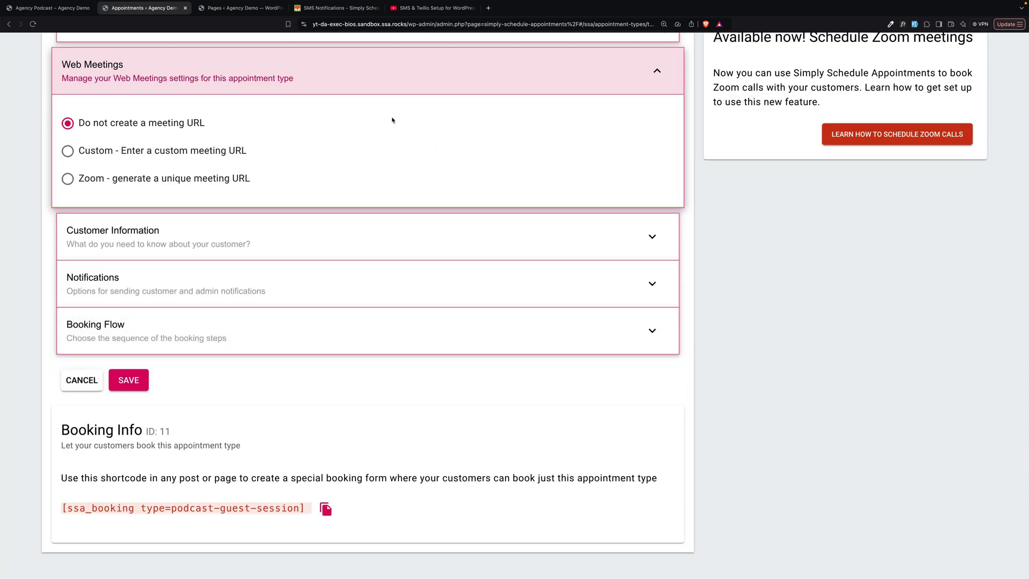
{"action": "left_click", "coordinate": [208, 180]}
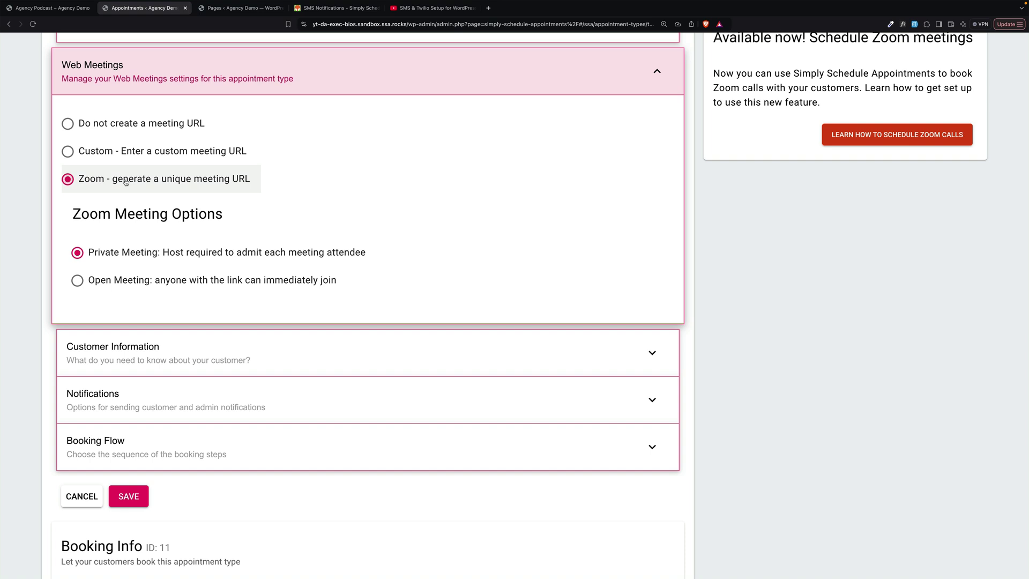
{"action": "left_click", "coordinate": [126, 124]}
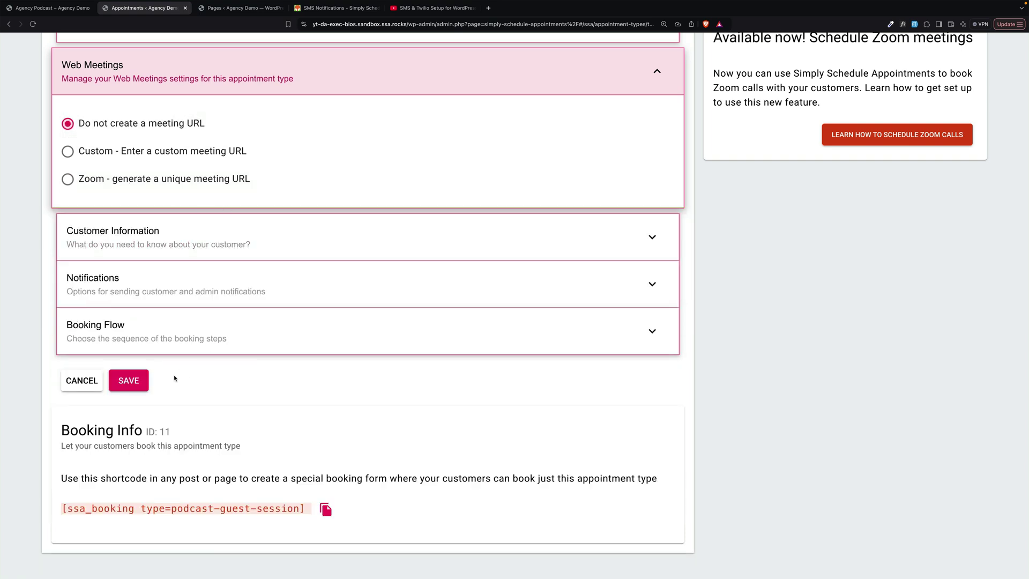
{"action": "left_click", "coordinate": [129, 381]}
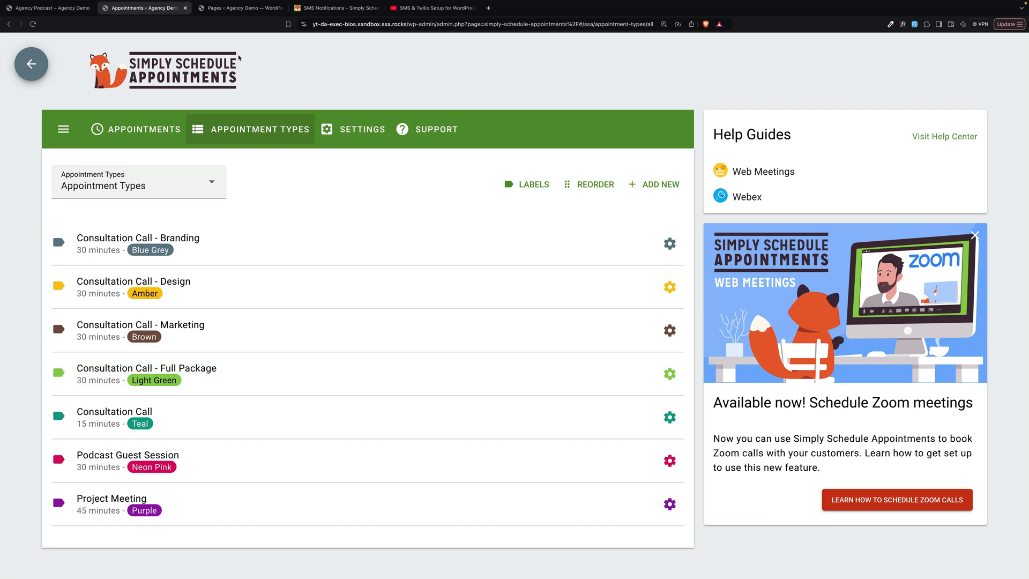
Reload the live Agency Podcast page to check its content, and open the page in the WordPress editor
{"action": "left_click", "coordinate": [46, 11]}
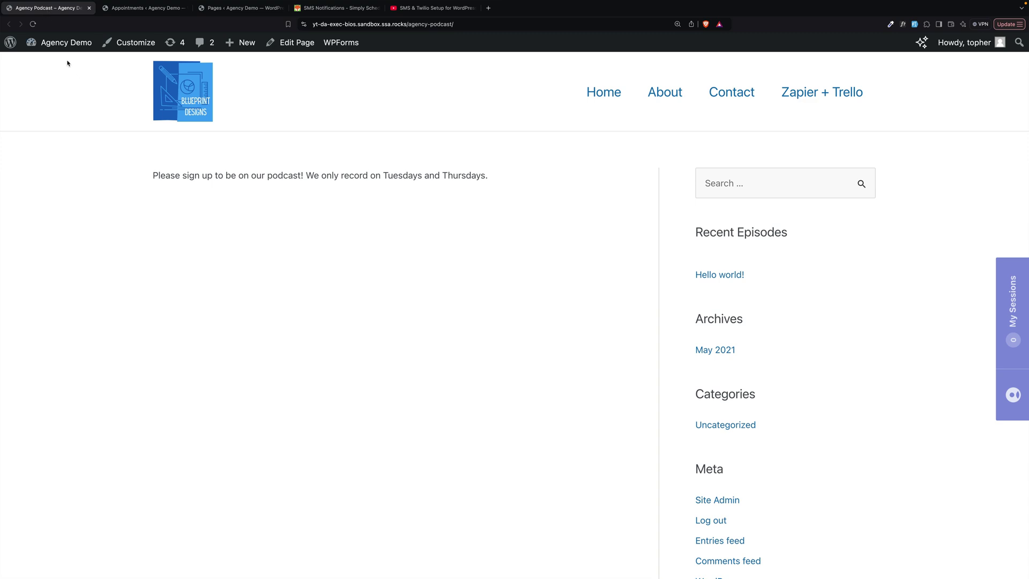
{"action": "left_click", "coordinate": [32, 24]}
{"action": "left_click", "coordinate": [230, 9]}
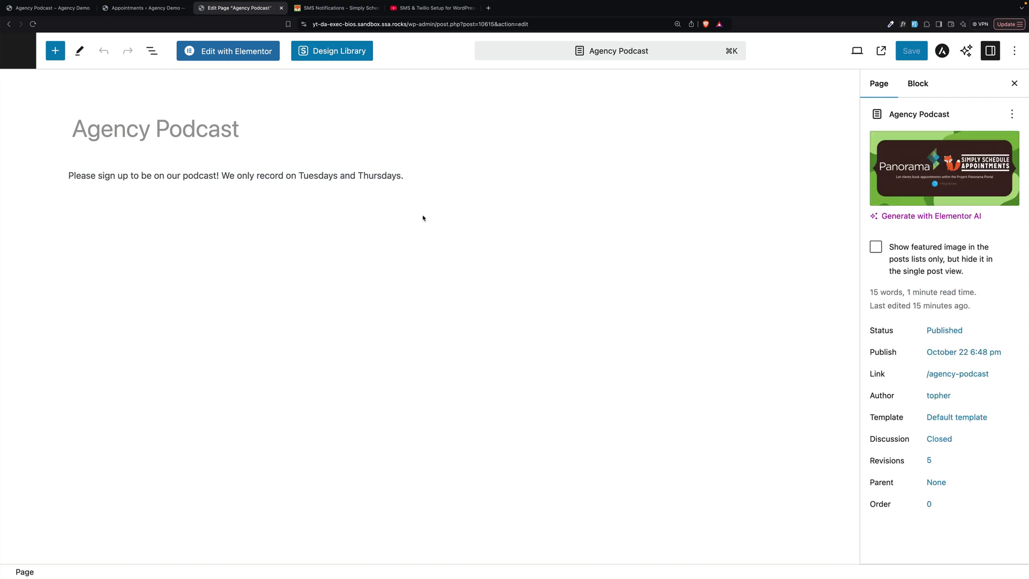
Insert an Appointment Booking Form block below the podcast sign-up paragraph and look over its preview
{"action": "left_click", "coordinate": [412, 174]}
{"action": "key", "text": "Return"}
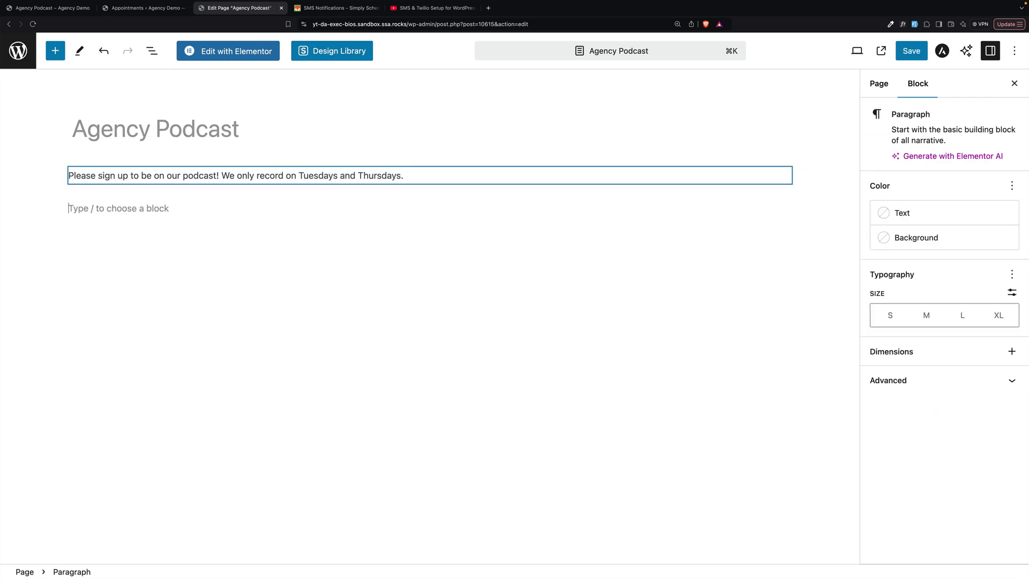
{"action": "type", "text": "/"}
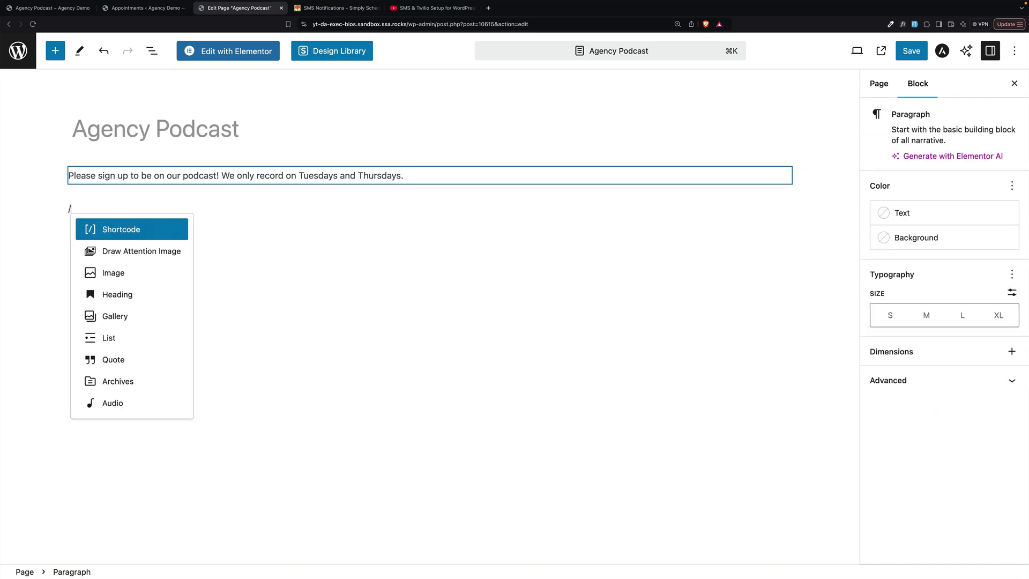
{"action": "type", "text": "app"}
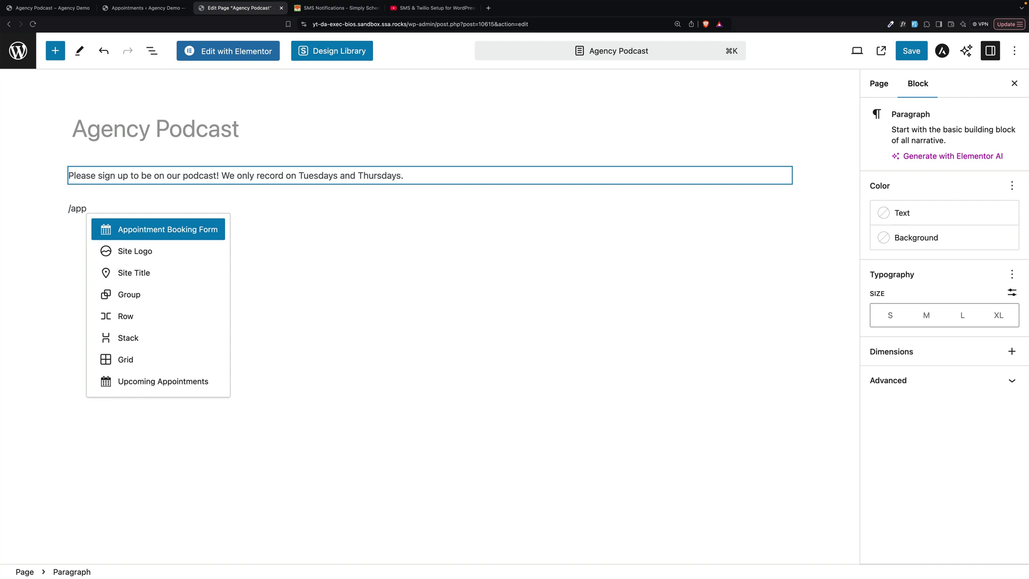
{"action": "left_click", "coordinate": [190, 233]}
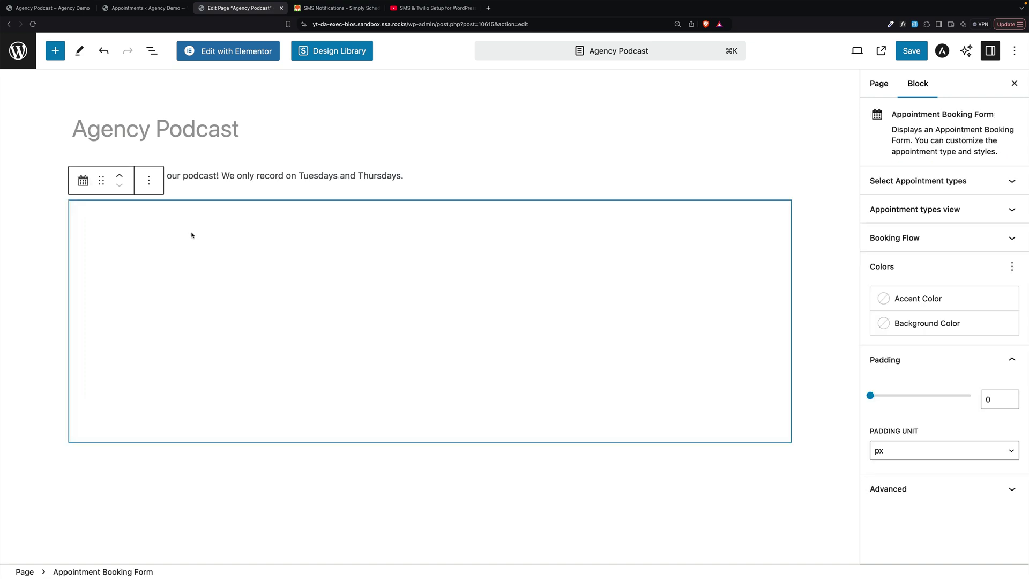
{"action": "scroll", "coordinate": [348, 284], "scroll_direction": "down", "scroll_amount": 3}
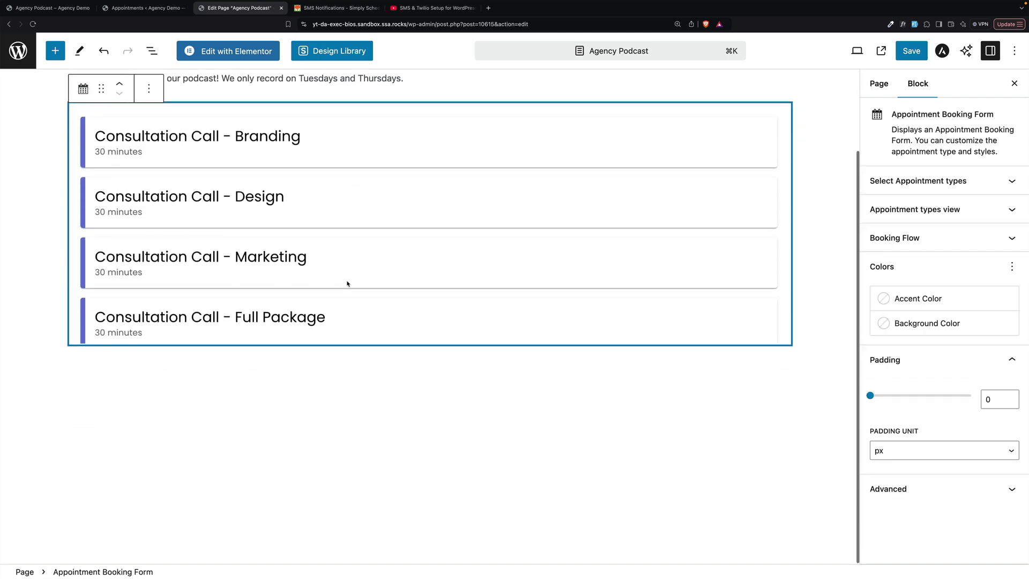
{"action": "scroll", "coordinate": [347, 284], "scroll_direction": "up", "scroll_amount": 3}
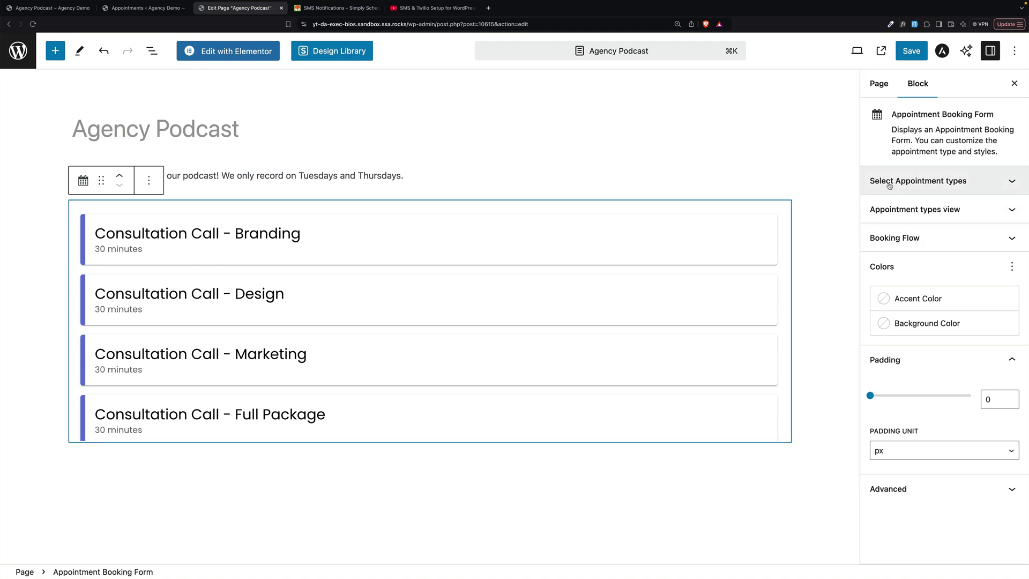
Restrict the booking form block to the Podcast Guest Session appointment type
{"action": "left_click", "coordinate": [914, 182]}
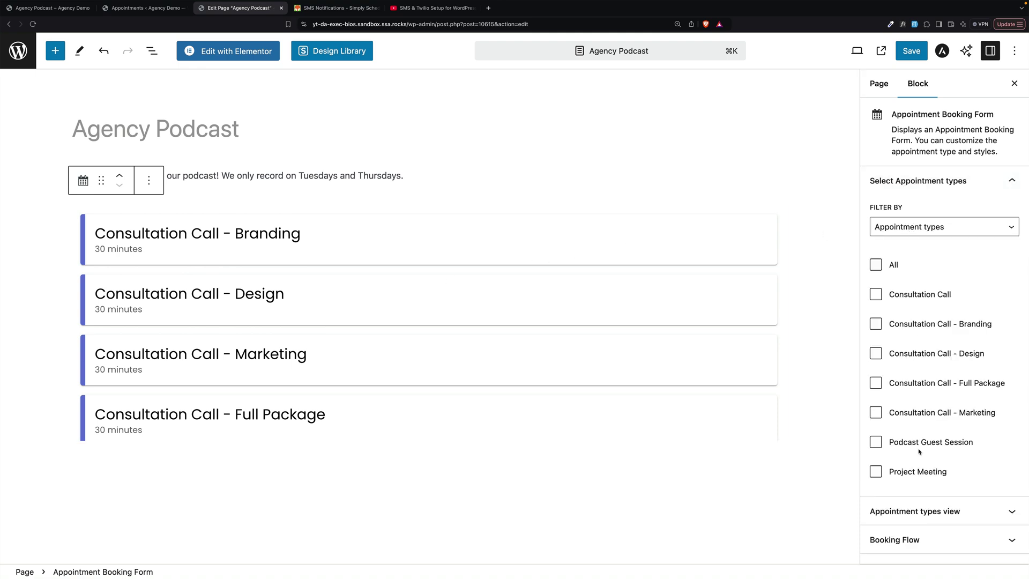
{"action": "left_click", "coordinate": [876, 443]}
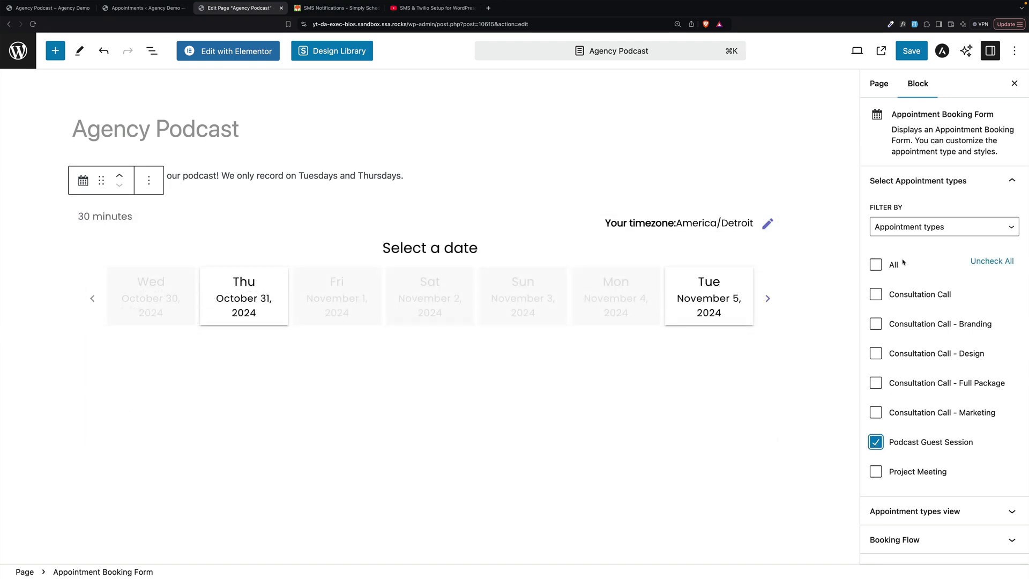
{"action": "left_click", "coordinate": [957, 182]}
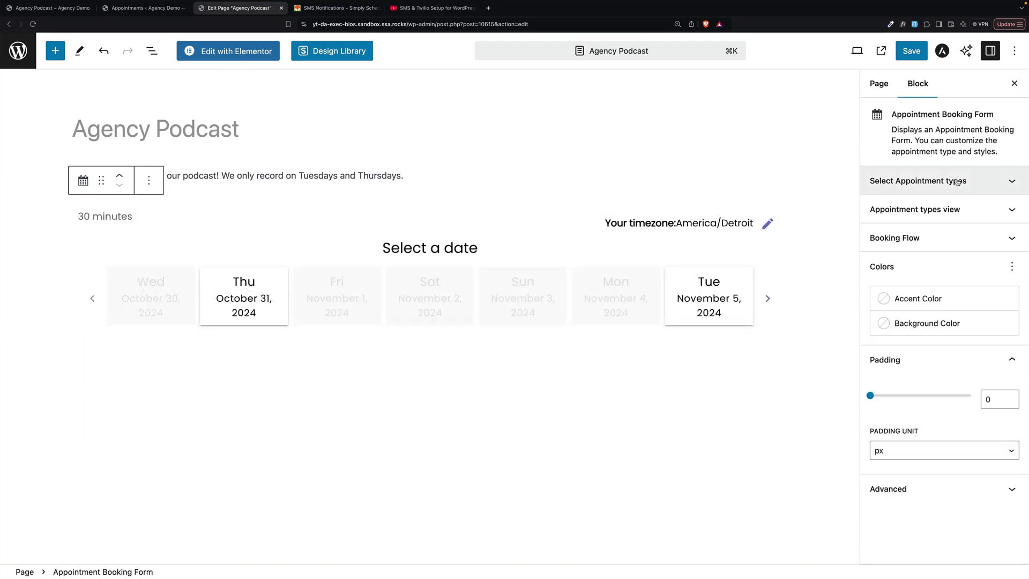
Check the booking form's appointment types view setting and save the Agency Podcast page
{"action": "left_click", "coordinate": [948, 208]}
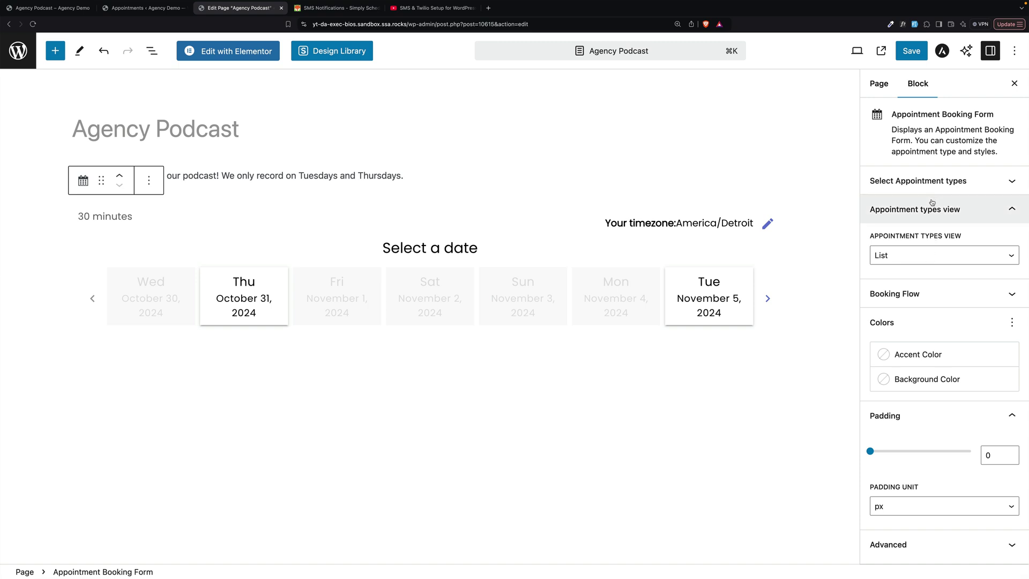
{"action": "left_click", "coordinate": [912, 209]}
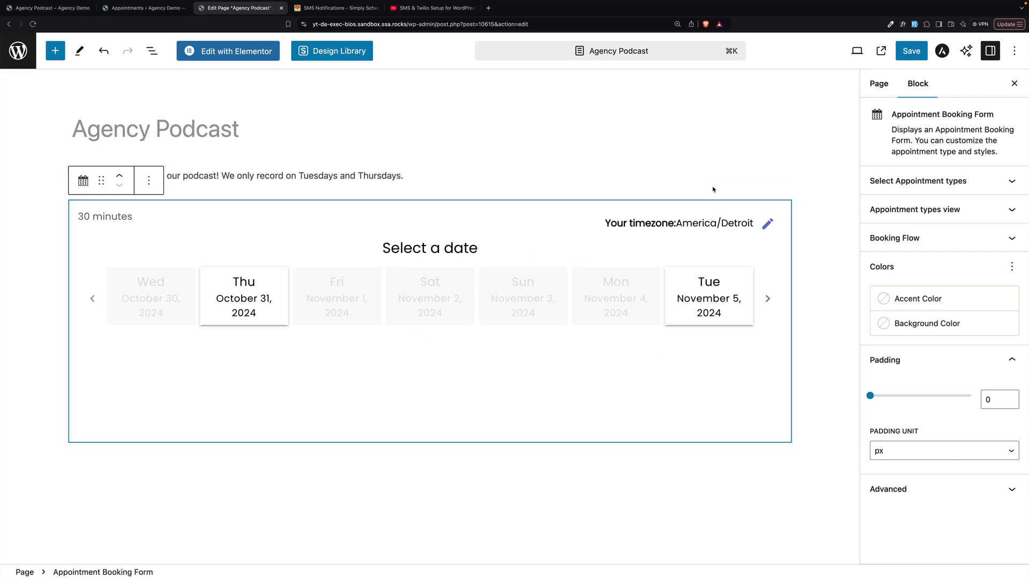
{"action": "left_click", "coordinate": [912, 52]}
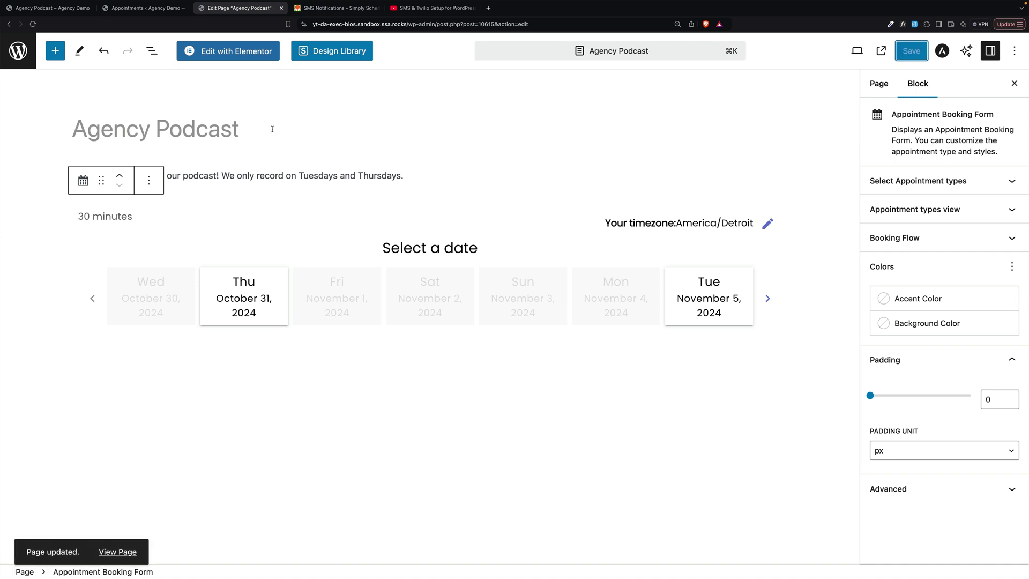
Reload the live Agency Podcast page and examine the dates offered in the embedded booking form
{"action": "left_click", "coordinate": [54, 8]}
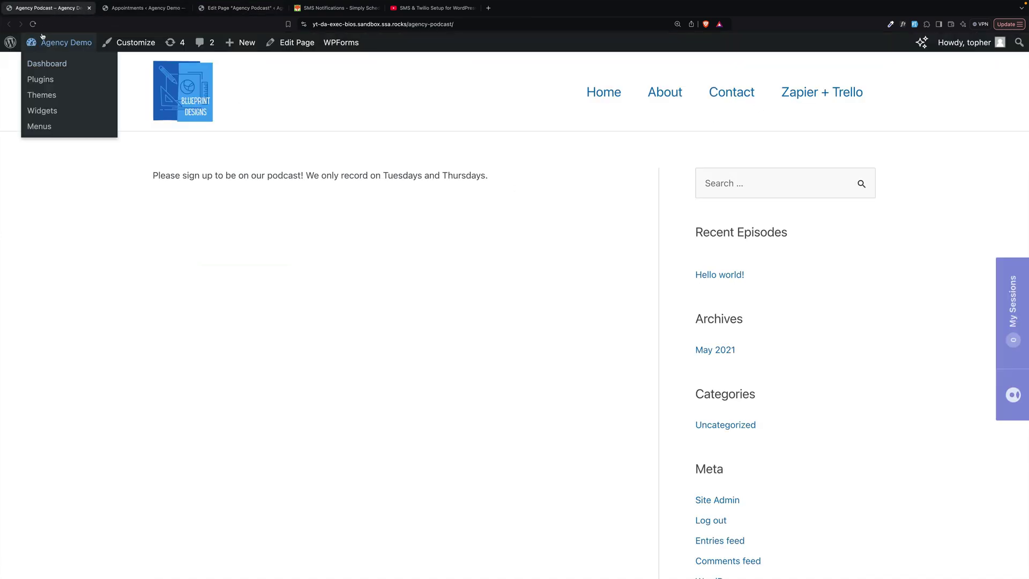
{"action": "left_click", "coordinate": [33, 24]}
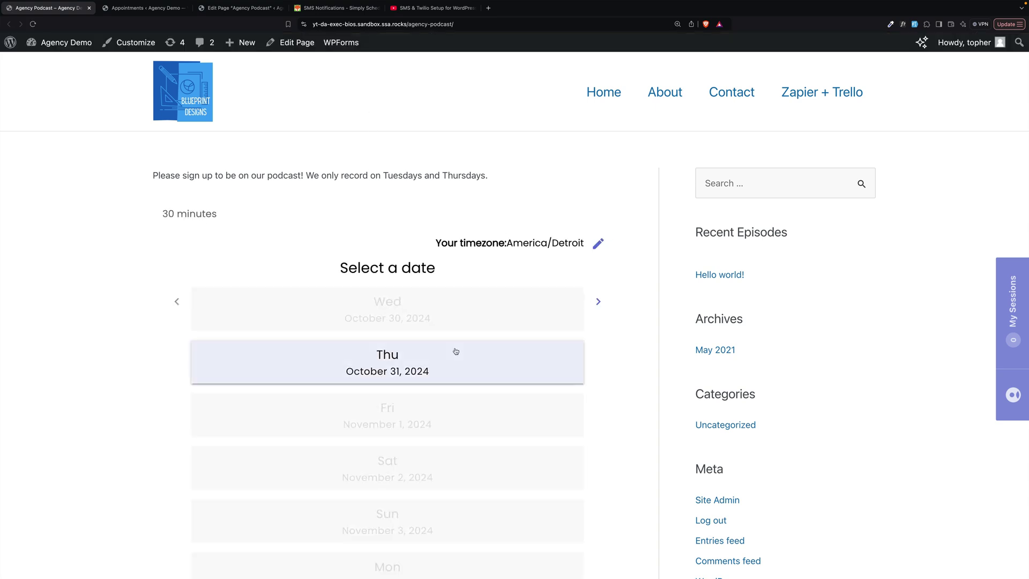
{"action": "scroll", "coordinate": [456, 352], "scroll_direction": "down", "scroll_amount": 3}
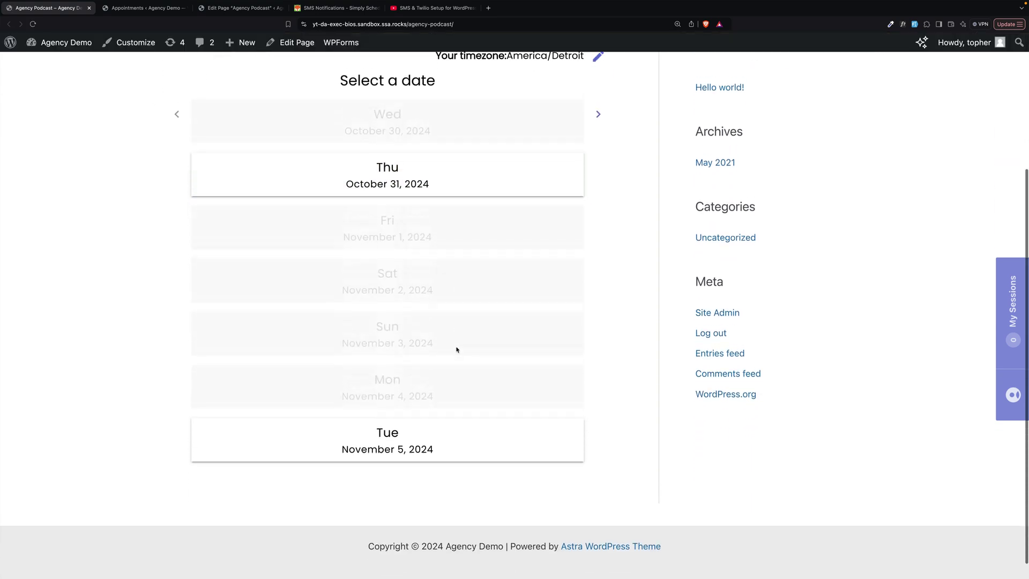
Compare the live booking form with its editor preview and choose Thursday, October 31, 2024 on the live page
{"action": "scroll", "coordinate": [457, 350], "scroll_direction": "up", "scroll_amount": 3}
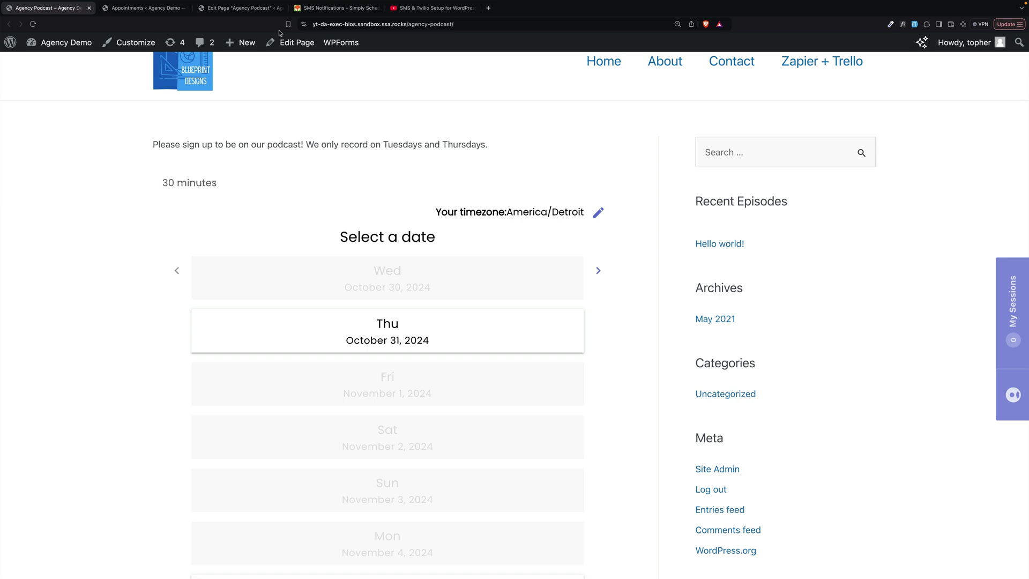
{"action": "left_click", "coordinate": [233, 9]}
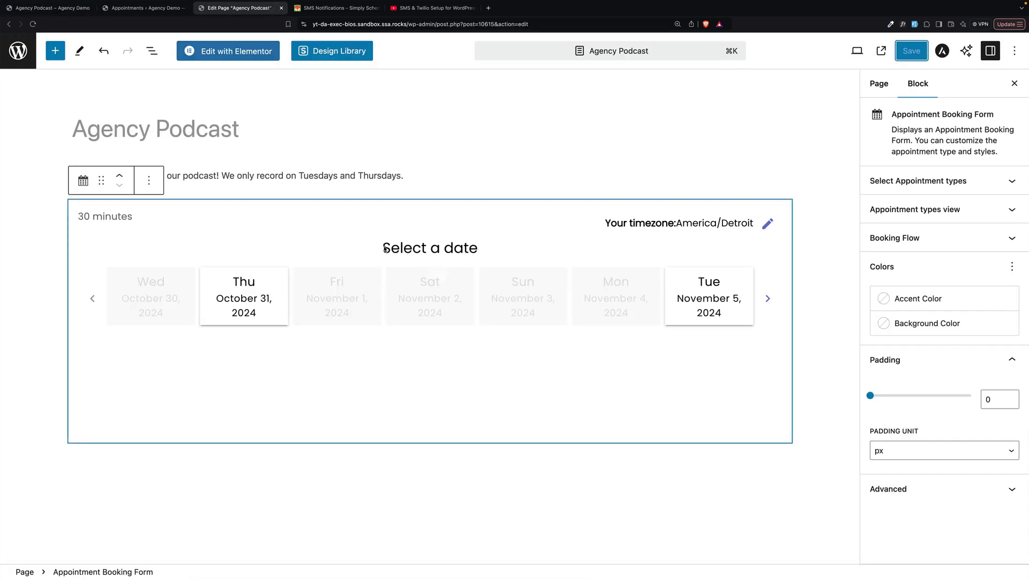
{"action": "left_click", "coordinate": [56, 9]}
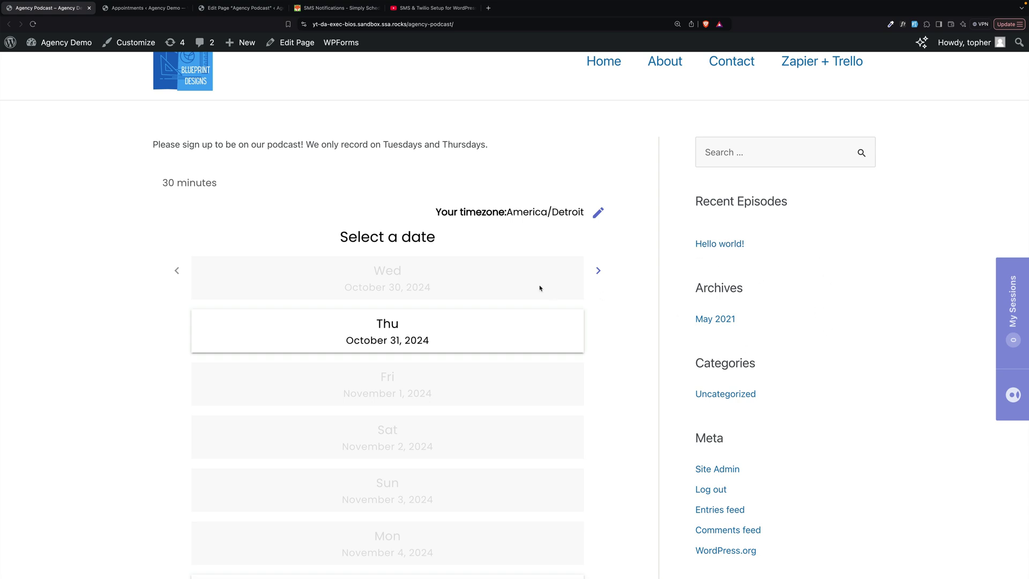
{"action": "scroll", "coordinate": [423, 217], "scroll_direction": "down", "scroll_amount": 3}
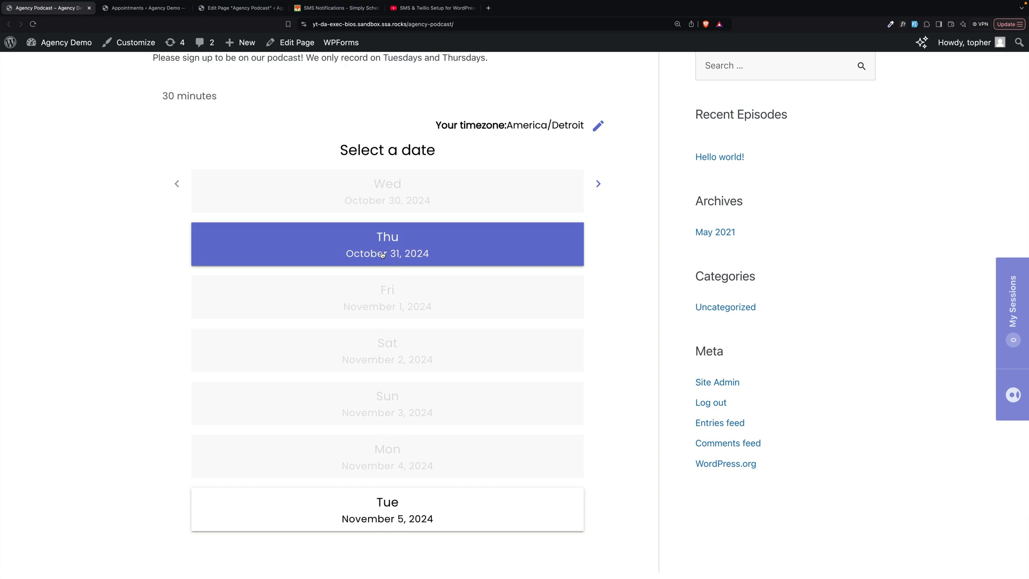
{"action": "left_click", "coordinate": [383, 255]}
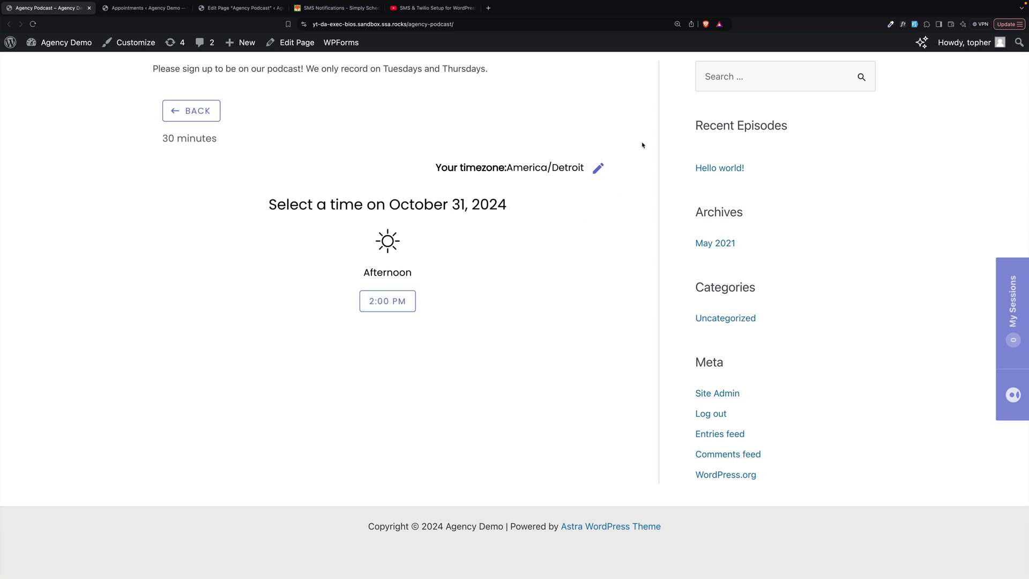
Try the America/Dawson Creek timezone in the booking form and switch back to America/Detroit
{"action": "left_click", "coordinate": [595, 169]}
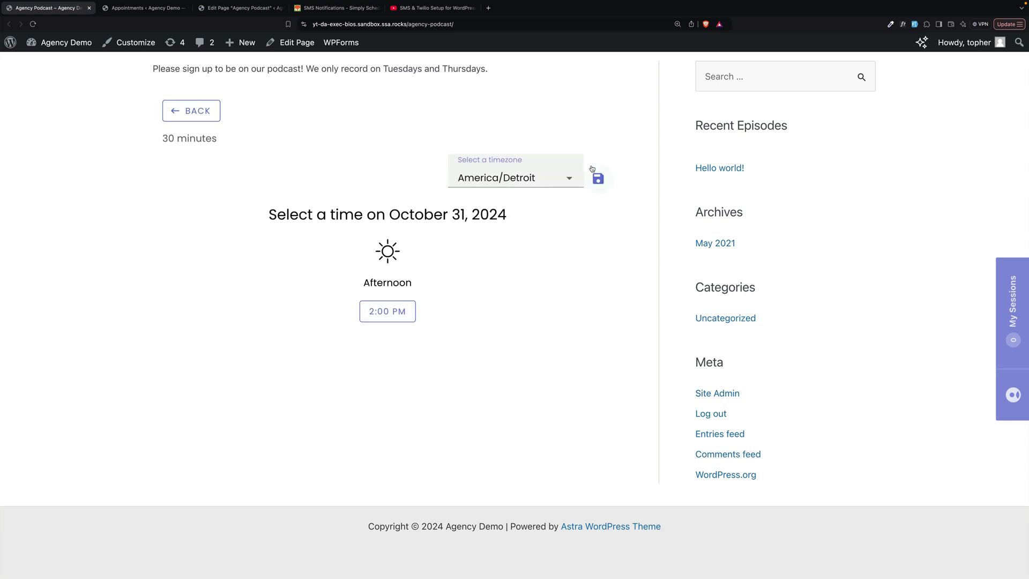
{"action": "left_click", "coordinate": [552, 176]}
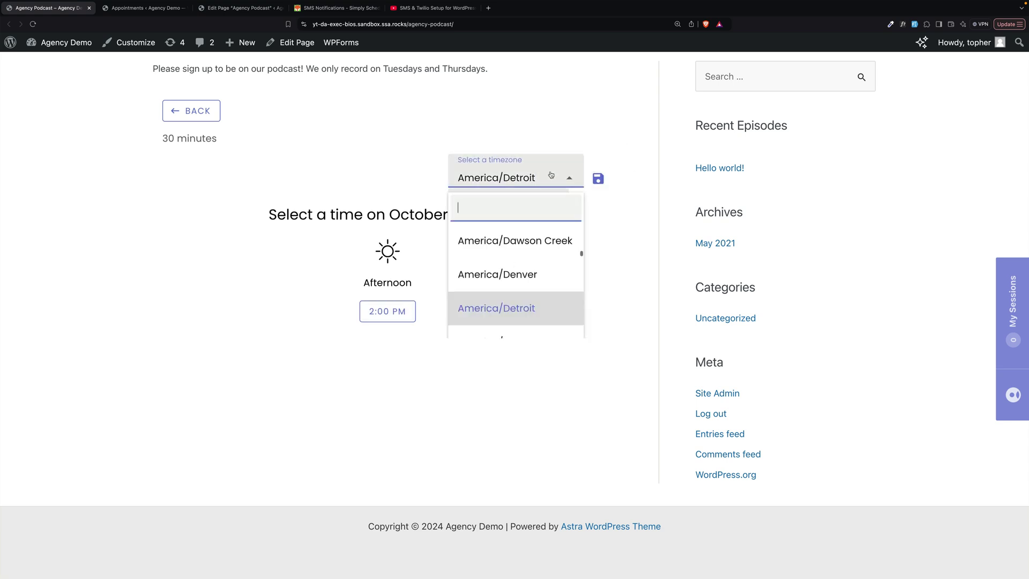
{"action": "left_click", "coordinate": [536, 249]}
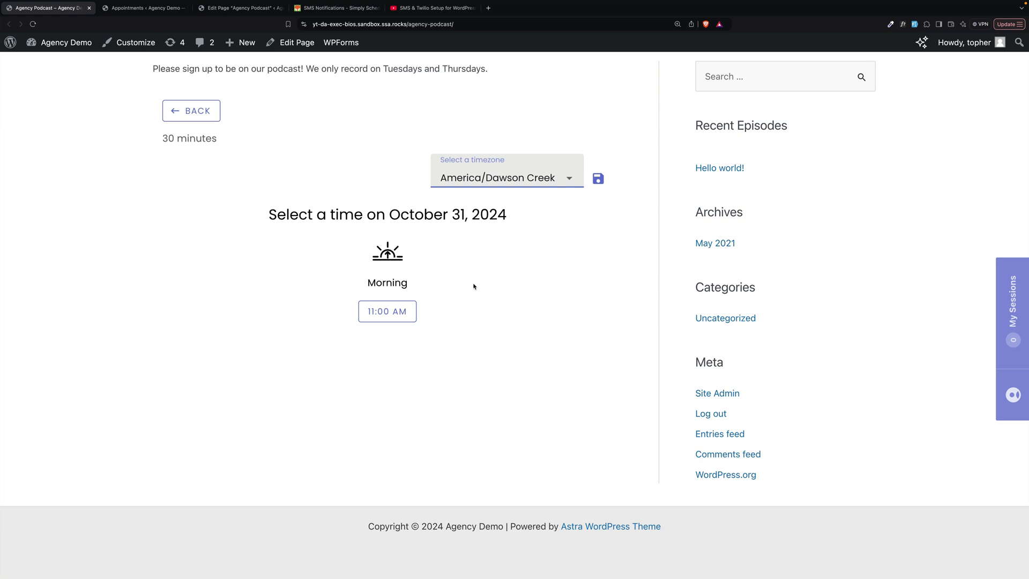
{"action": "left_click", "coordinate": [537, 179]}
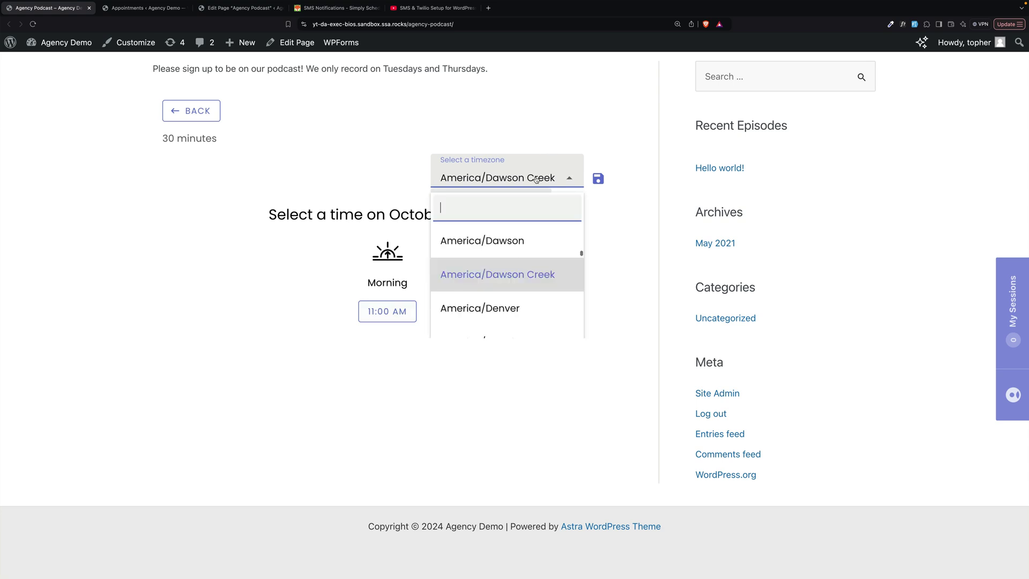
{"action": "scroll", "coordinate": [513, 301], "scroll_direction": "down", "scroll_amount": 1}
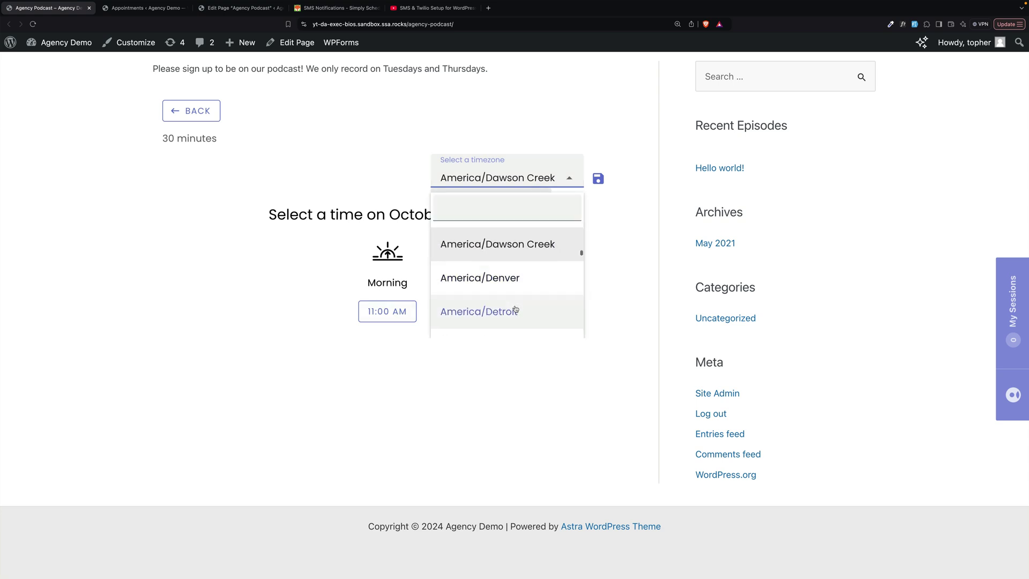
{"action": "left_click", "coordinate": [516, 310]}
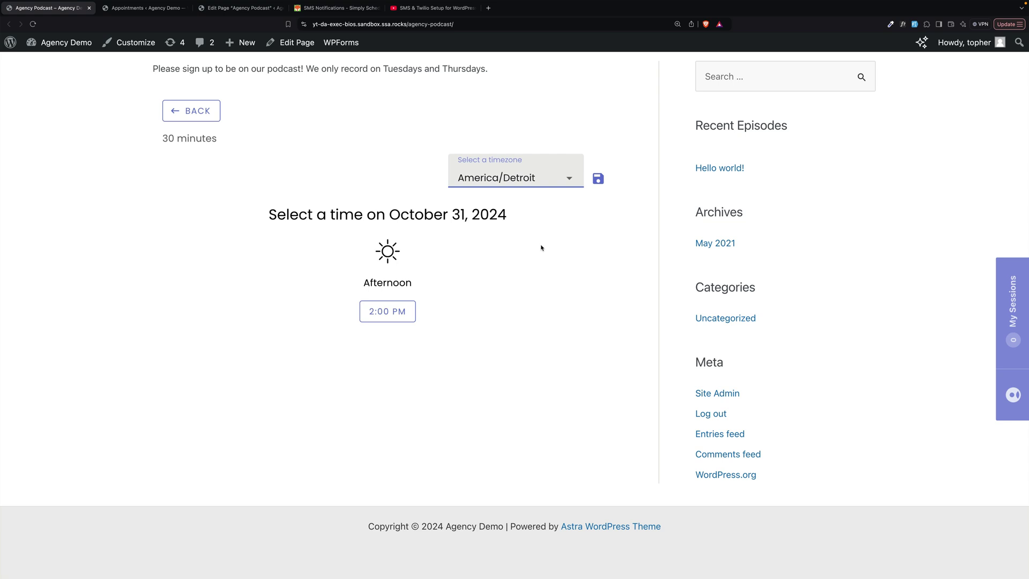
Choose the 2:00 PM slot and fill in the guest's name, email, phone number and Grand Rapids MI as where they are from
{"action": "left_click", "coordinate": [382, 312]}
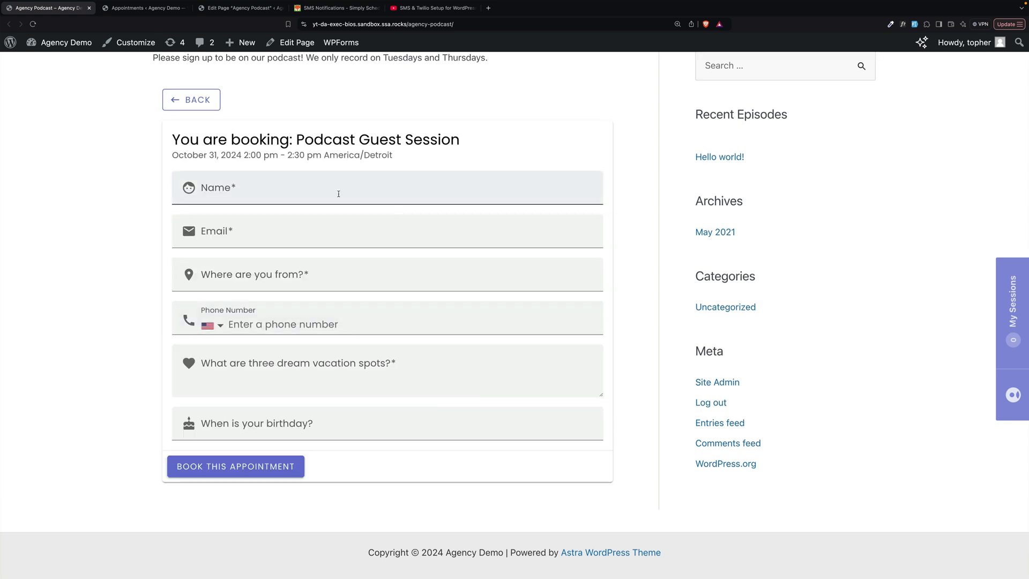
{"action": "left_click", "coordinate": [300, 191]}
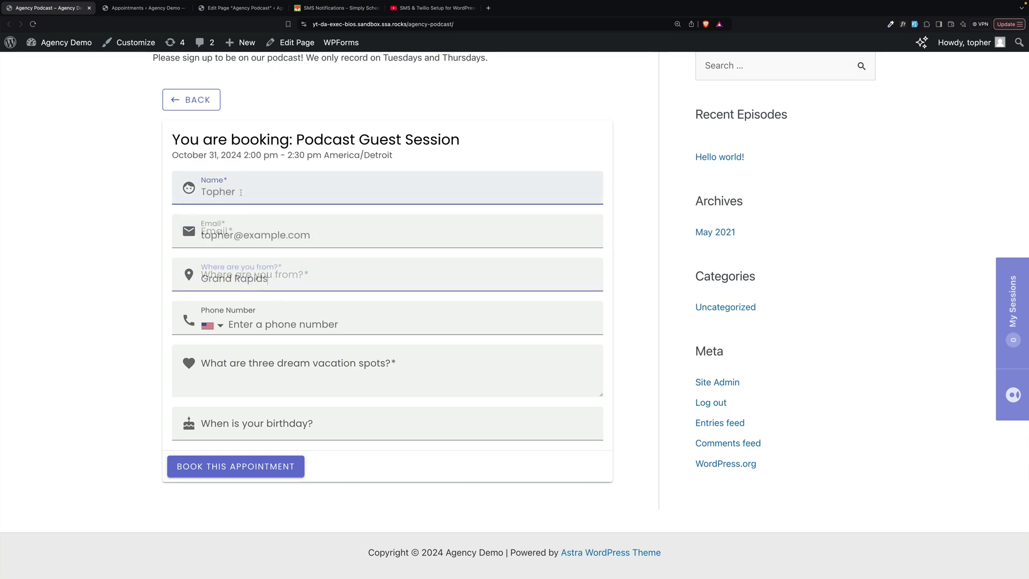
{"action": "left_click", "coordinate": [249, 215]}
{"action": "left_click", "coordinate": [290, 324]}
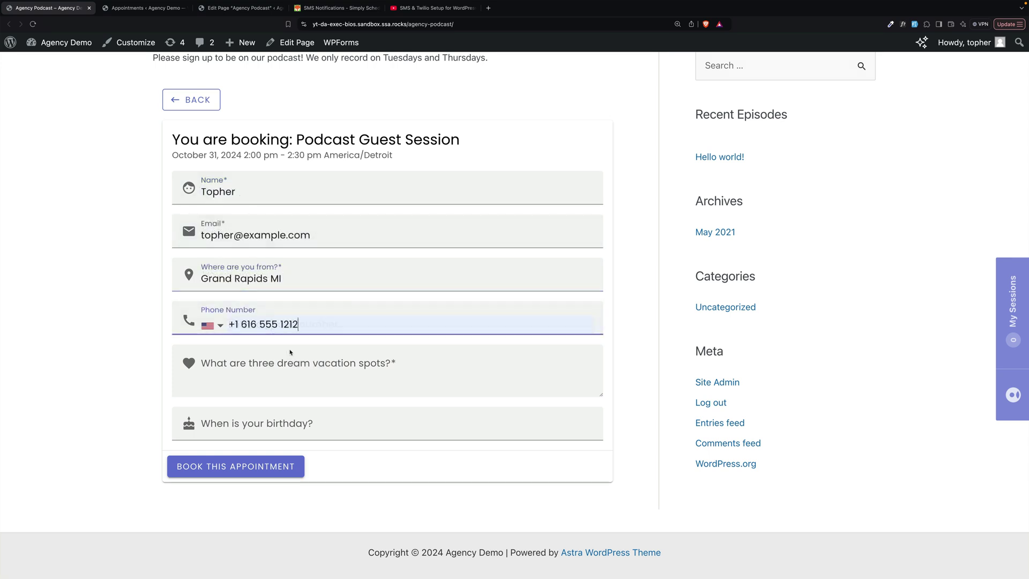
Enter Bahamas, Ireland and Scotland on separate lines as the three dream vacation spots
{"action": "left_click", "coordinate": [224, 373]}
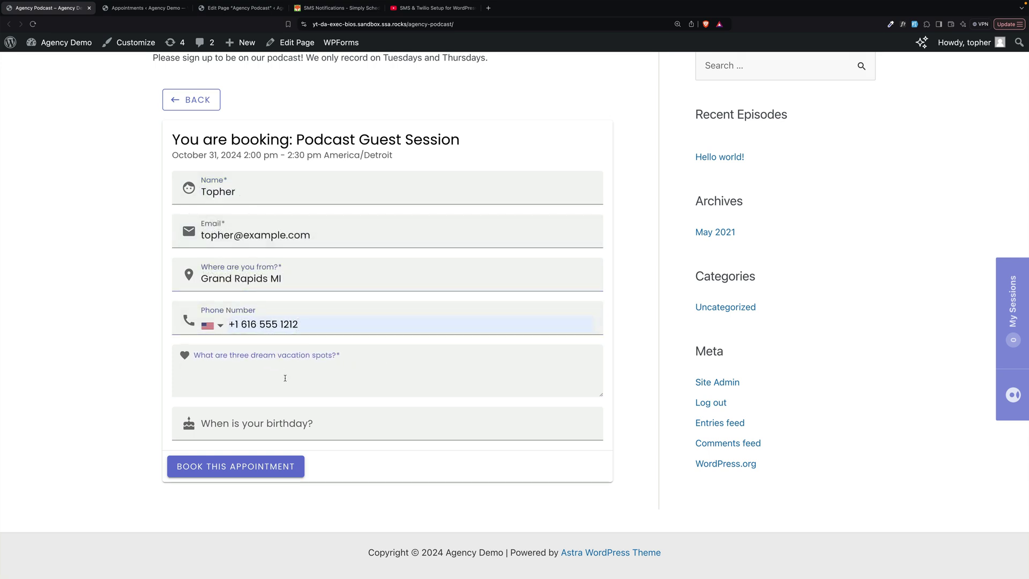
{"action": "type", "text": "Bahamas"}
{"action": "key", "text": "Return"}
{"action": "type", "text": "Ireland"}
{"action": "key", "text": "Return"}
{"action": "type", "text": "Scotla"}
{"action": "type", "text": "nd"}
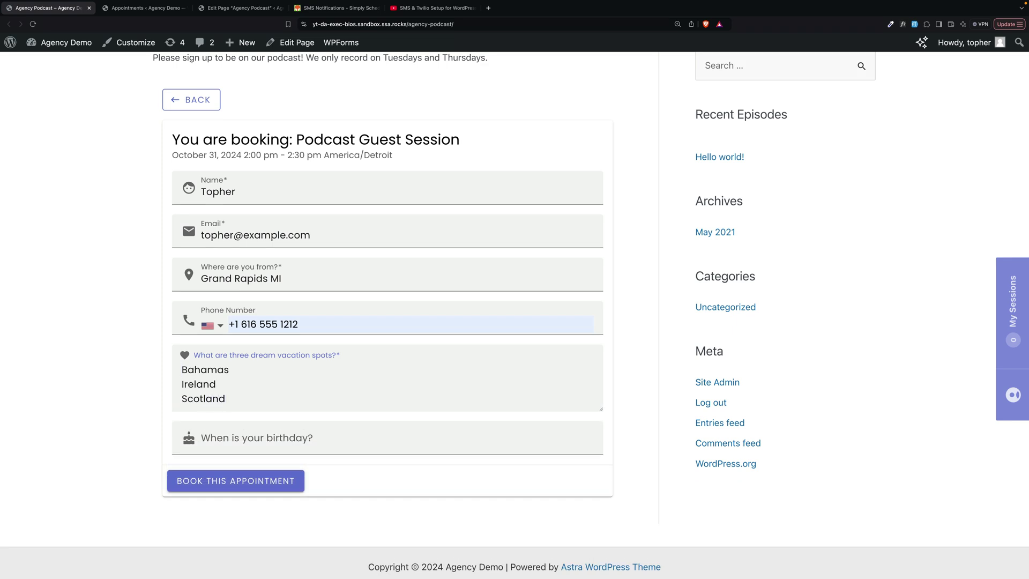
Fill in the guest's birthday and book the Podcast Guest Session appointment
{"action": "left_click", "coordinate": [308, 441]}
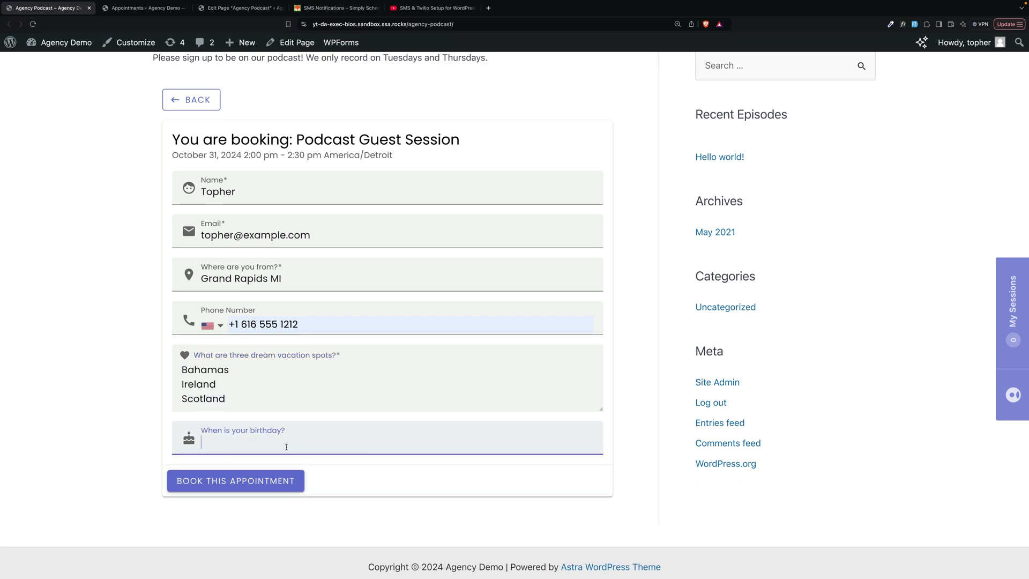
{"action": "type", "text": "17 July"}
{"action": "left_click", "coordinate": [247, 482]}
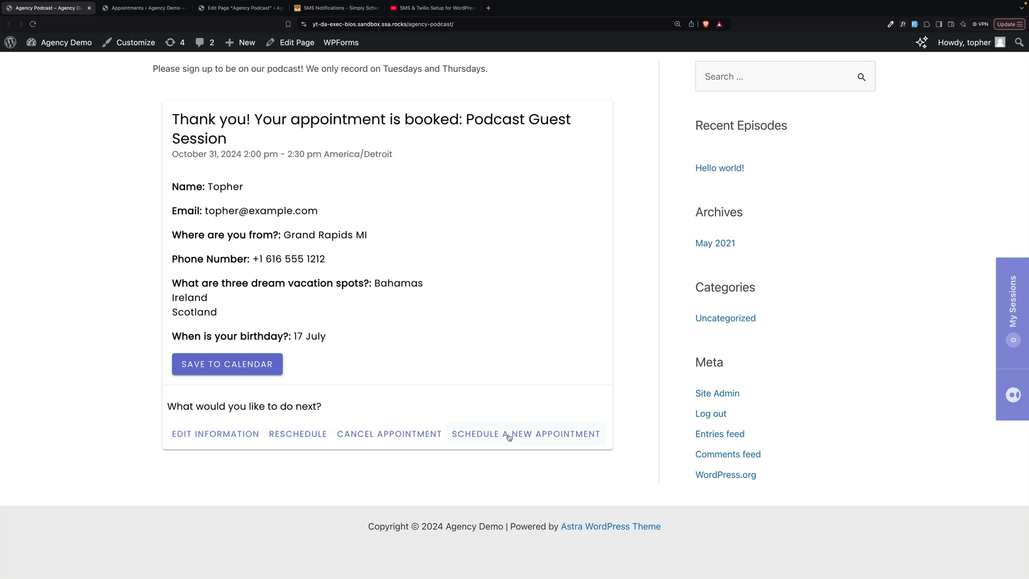
Save the booked session to the calendar and open the upcoming appointments list in the Simply Schedule Appointments admin
{"action": "left_click", "coordinate": [229, 364]}
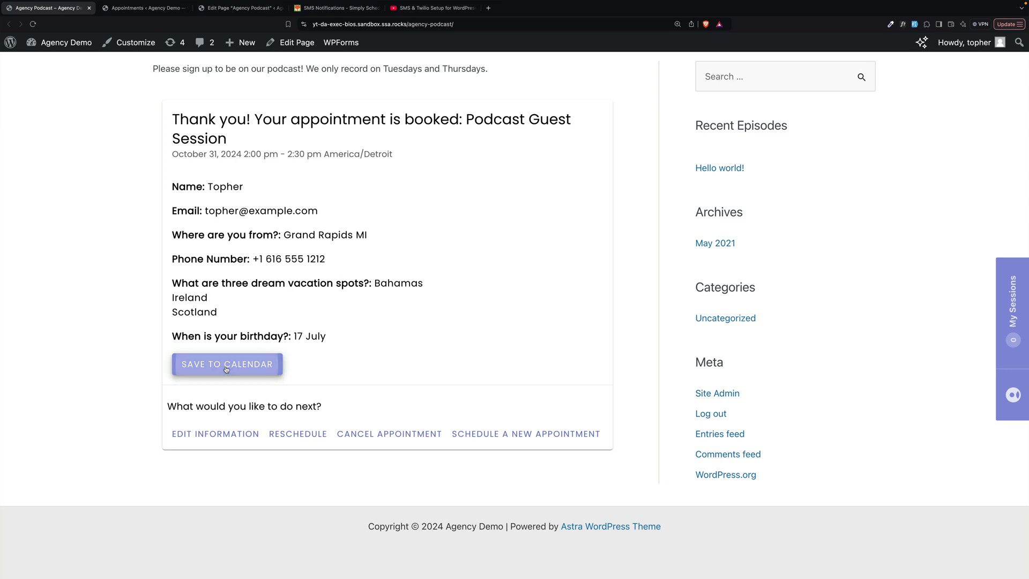
{"action": "left_click", "coordinate": [461, 251]}
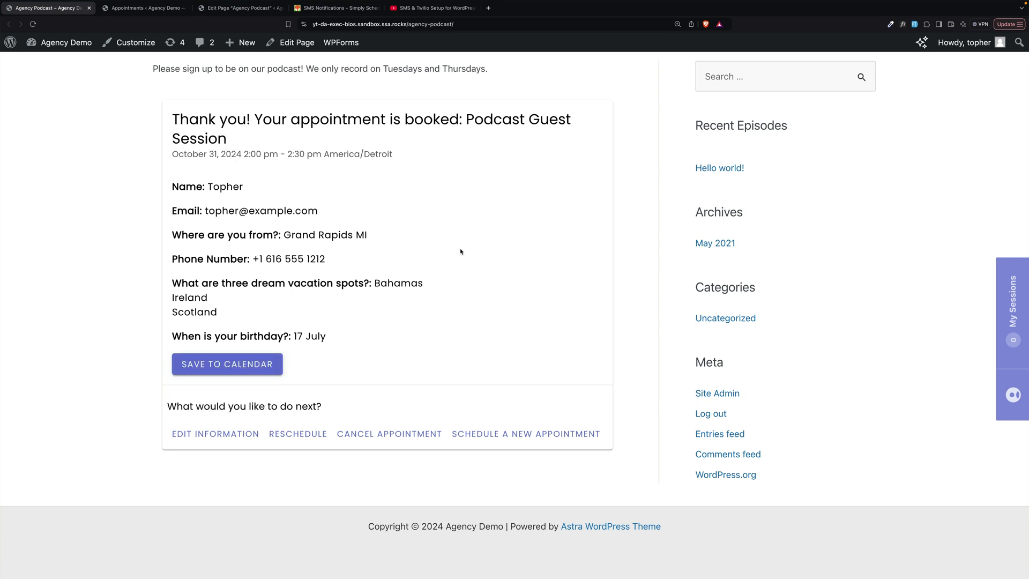
{"action": "left_click", "coordinate": [145, 8]}
{"action": "left_click", "coordinate": [145, 128]}
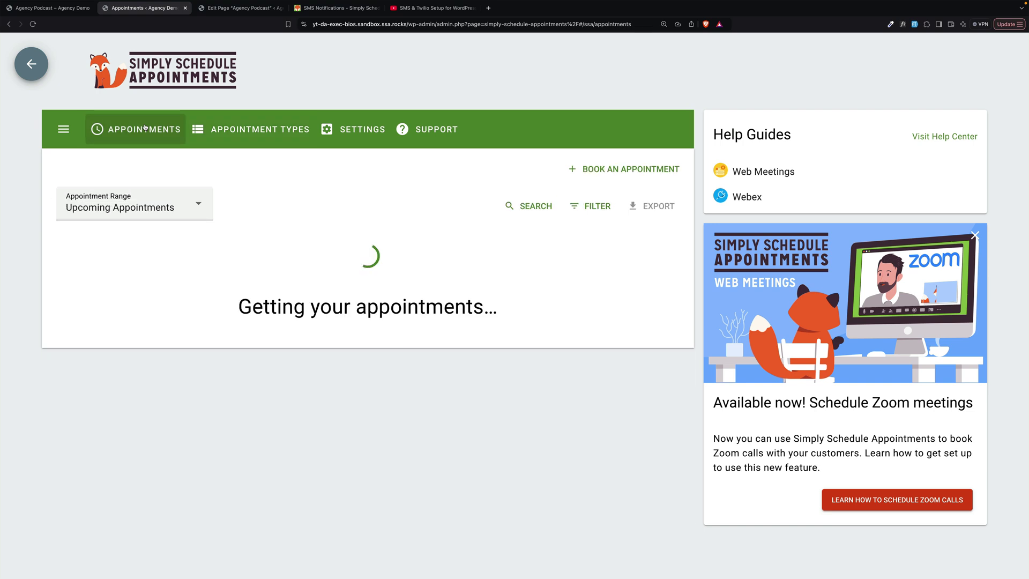